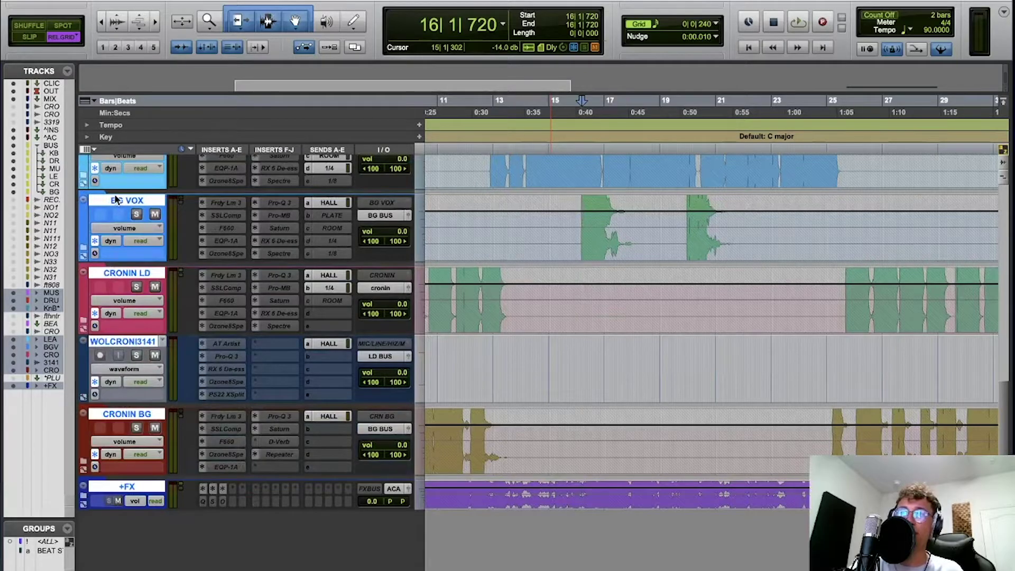
Play the session from bar 12 on the LEADS bus and look over the bus and MIXBUS tracks
scroll(253, 373, "up", 10)
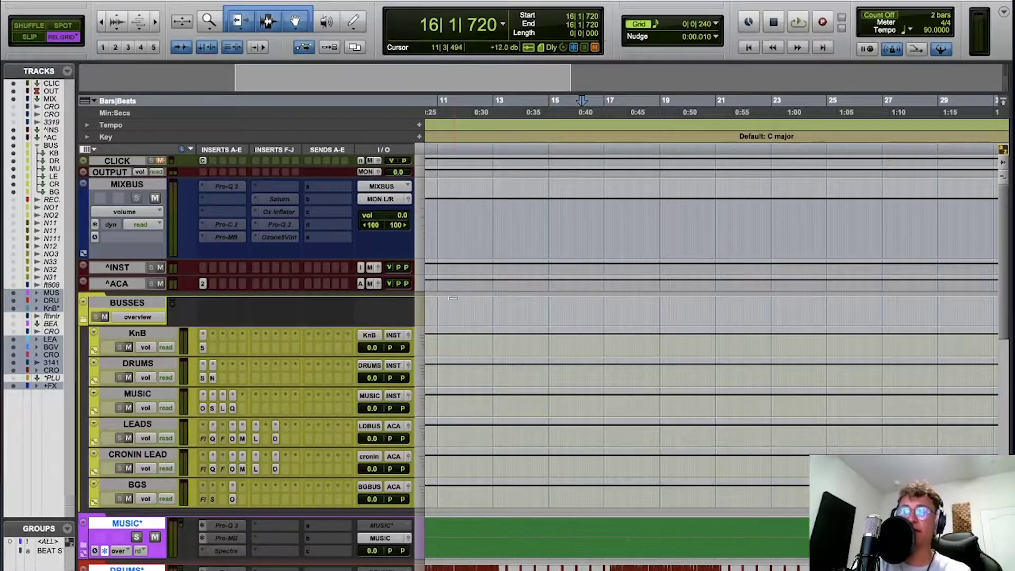
scroll(450, 329, "down", 4)
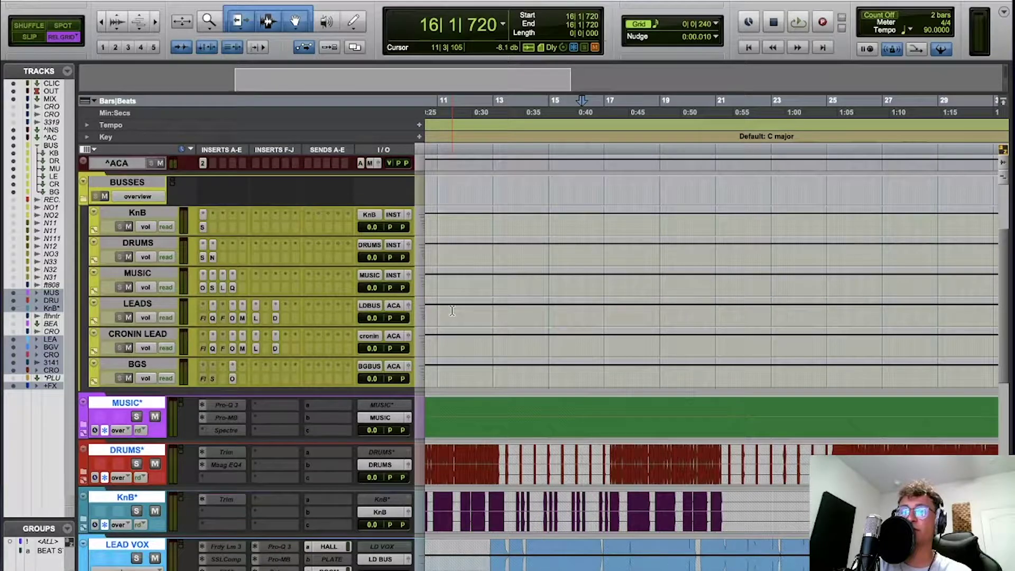
left_click(452, 310)
left_click(487, 320)
key("space")
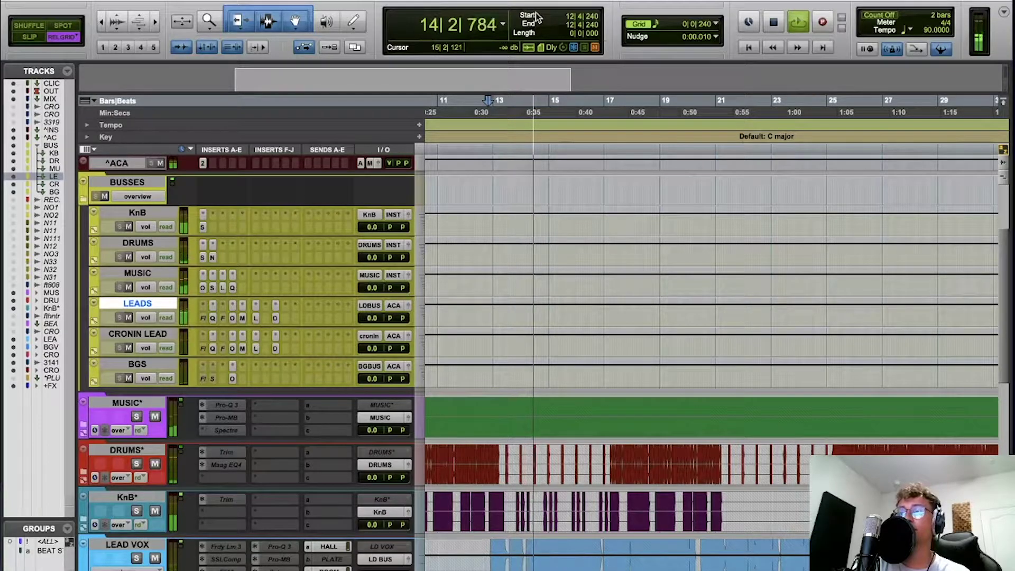
scroll(488, 273, "up", 5)
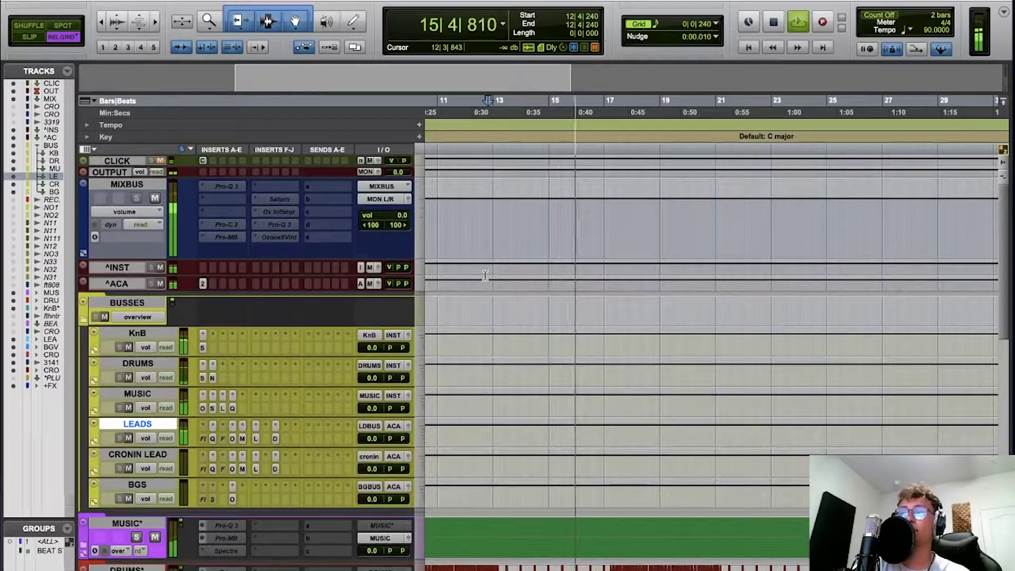
key("space")
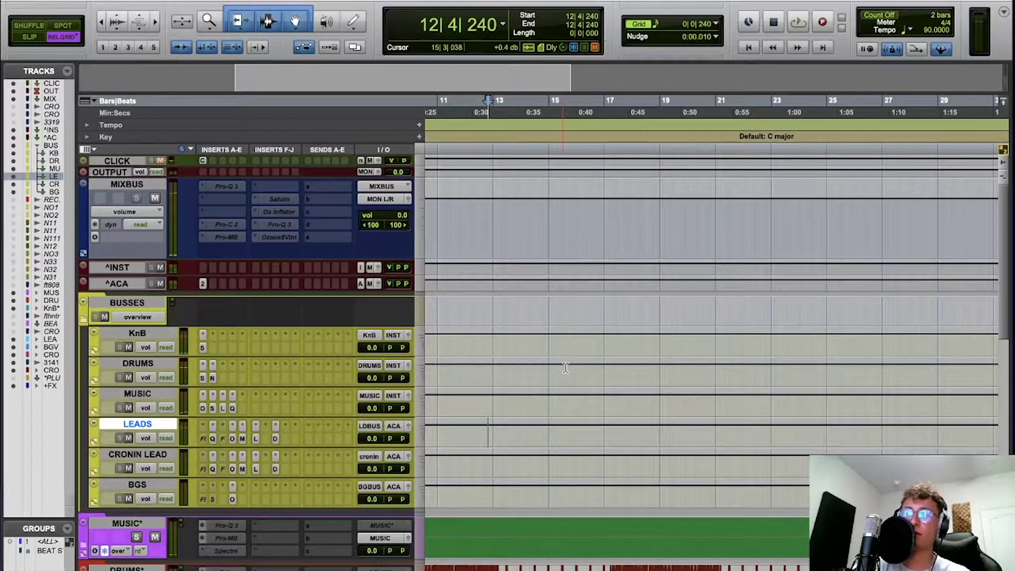
Play the song from just before bar 8 on the LEAD VOX track and check the MIXBUS during playback
scroll(485, 432, "down", 10)
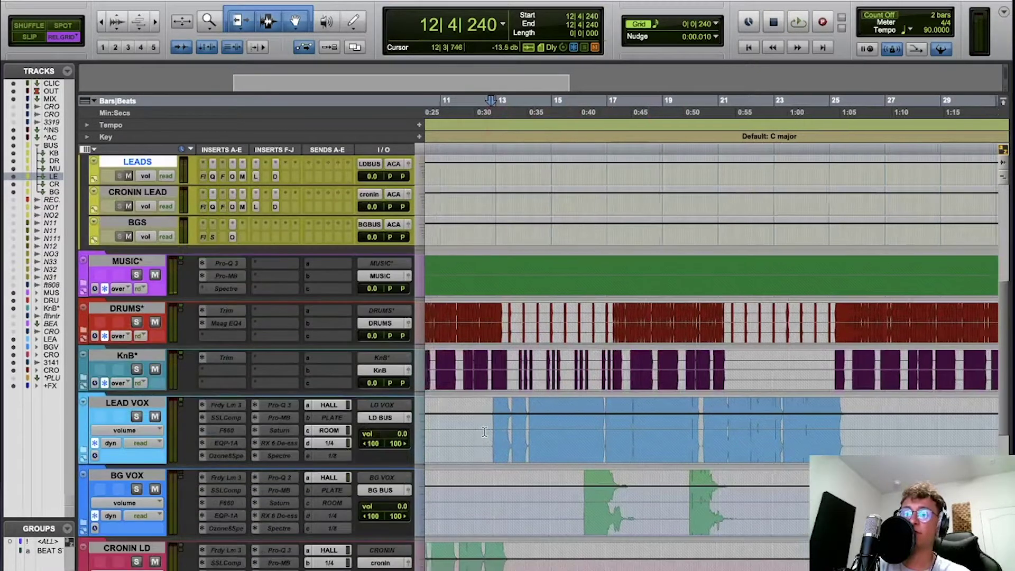
scroll(484, 432, "left", 3)
left_click(459, 434)
key("space")
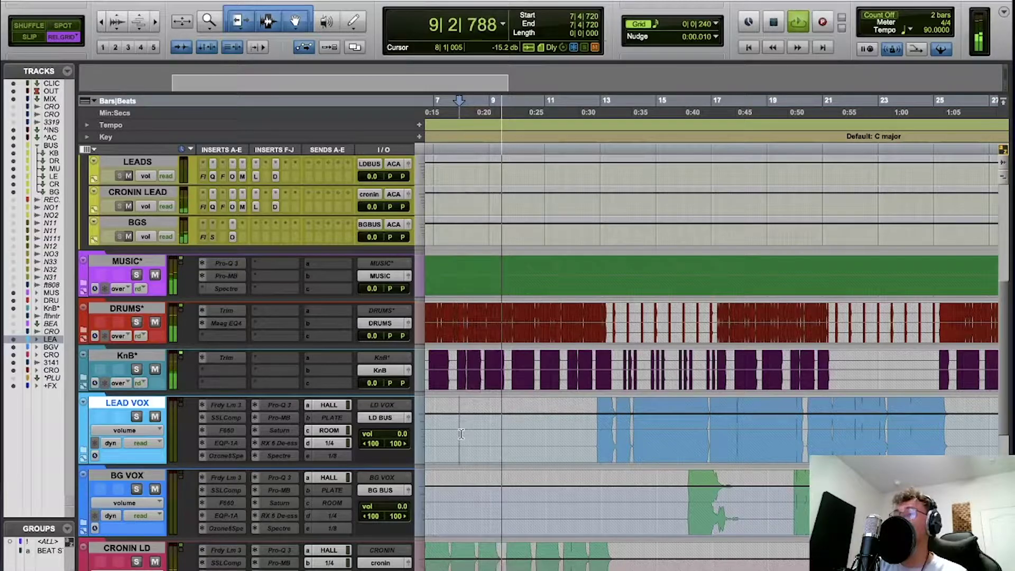
scroll(463, 381, "up", 2)
scroll(463, 380, "up", 5)
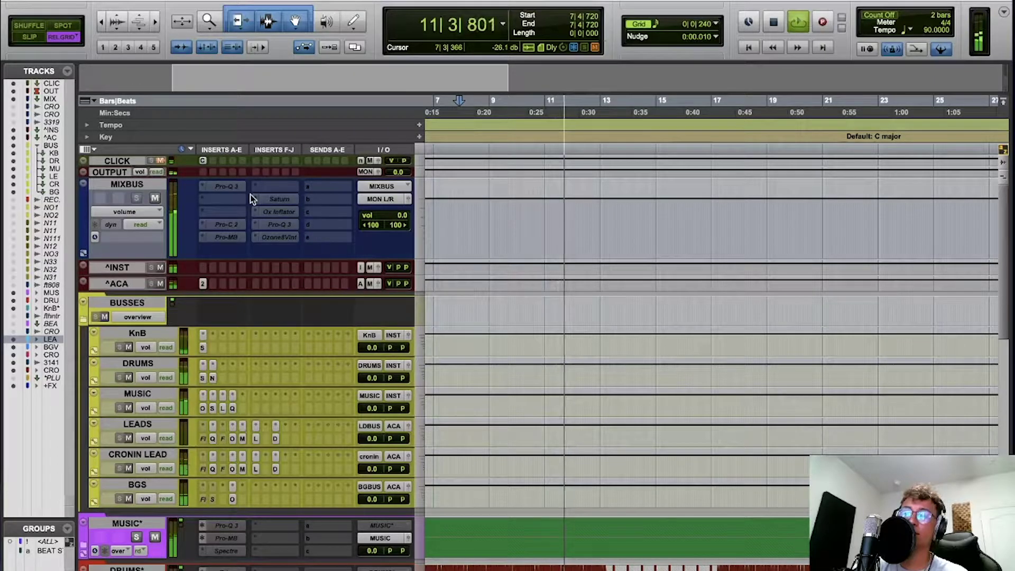
key("space")
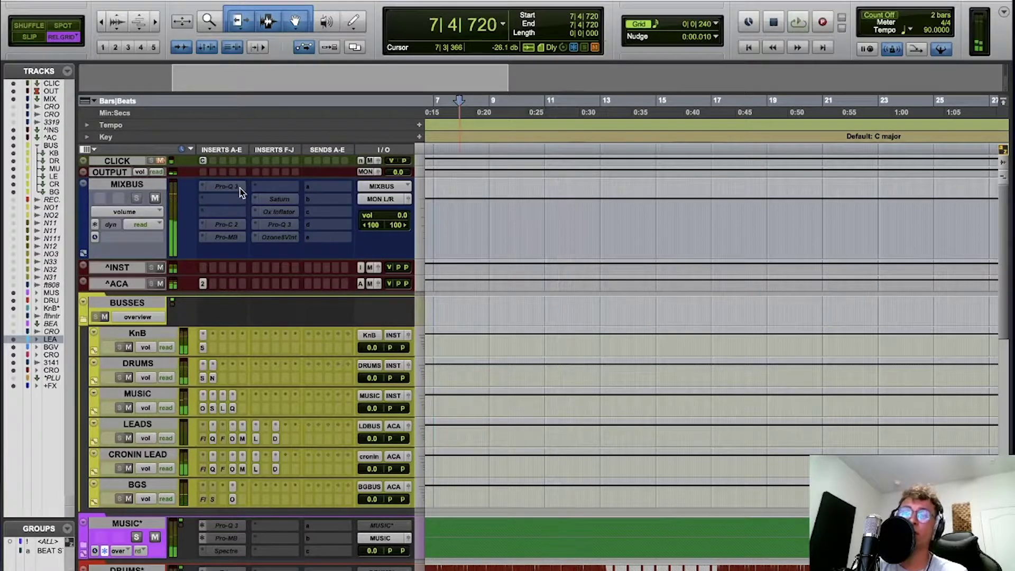
Activate the first Pro-Q 3 on the MIXBUS and inspect its side-channel low cut and the active low-mid side bells
left_click(236, 189)
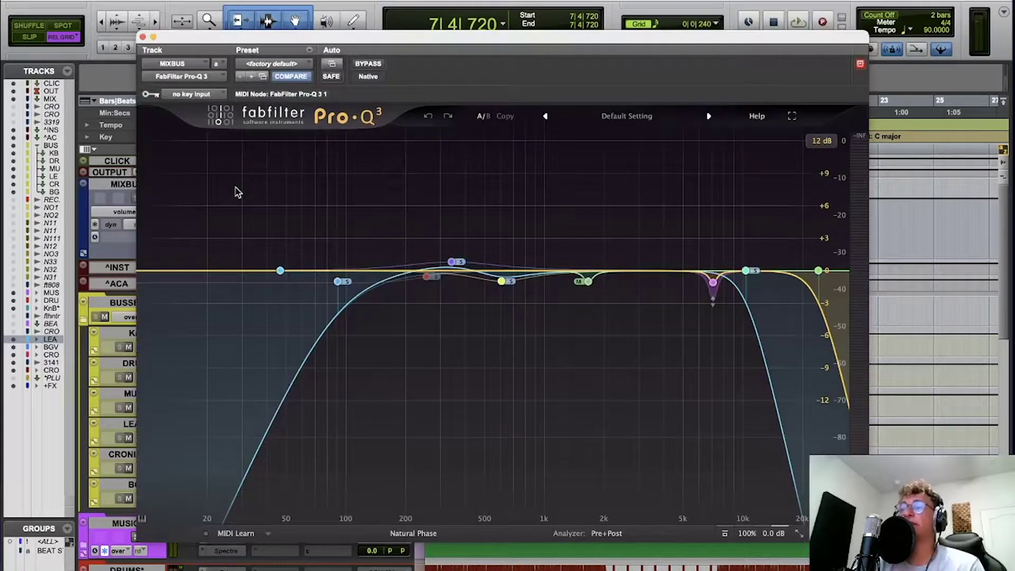
mouse_move(432, 301)
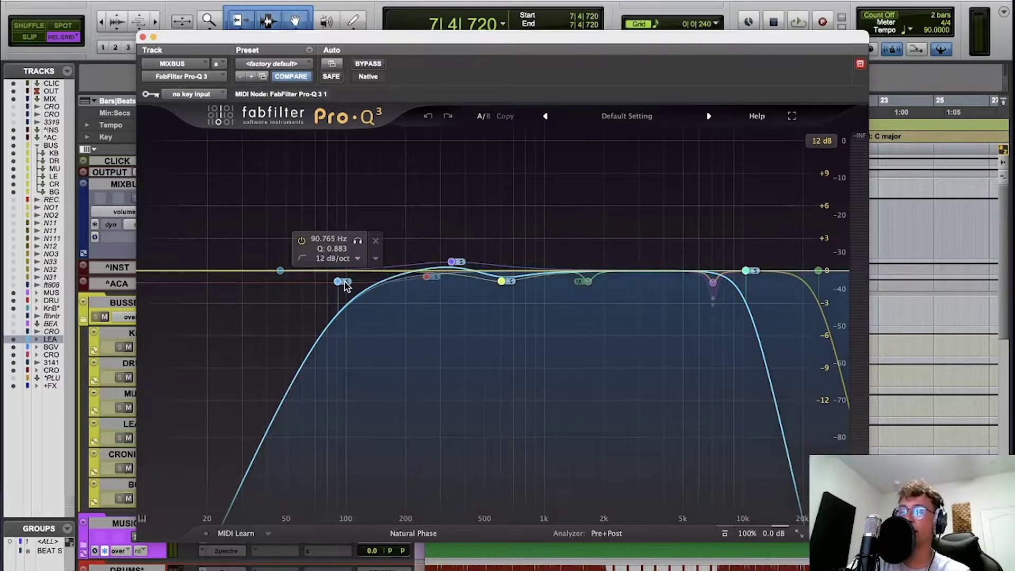
left_click(343, 283)
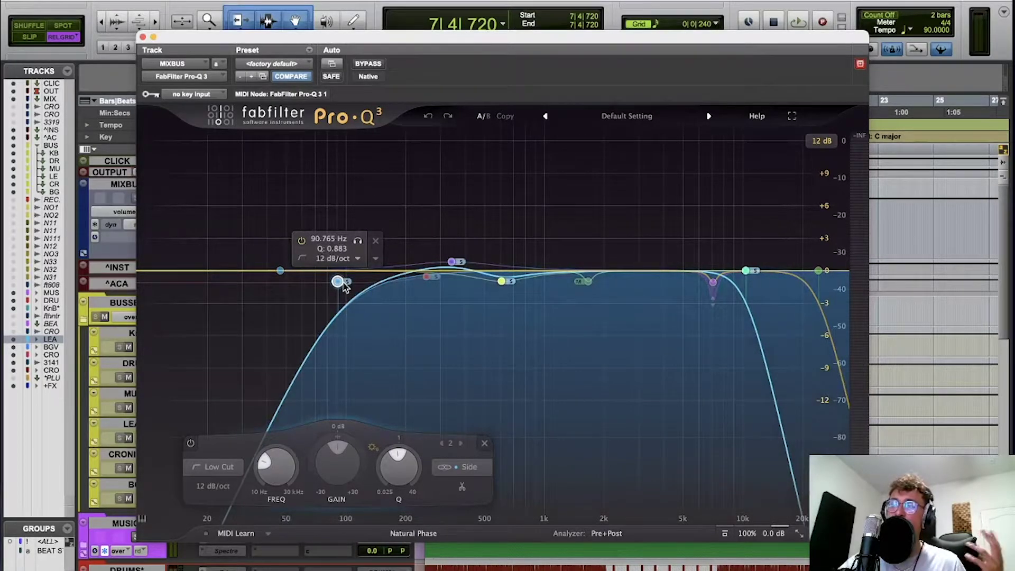
scroll(344, 286, "down", 1)
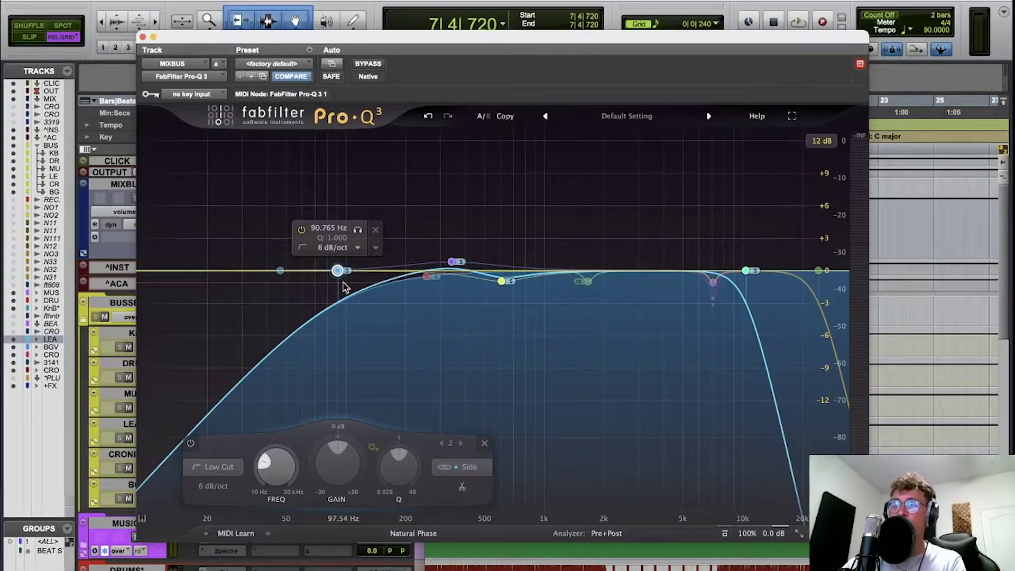
key("super+z")
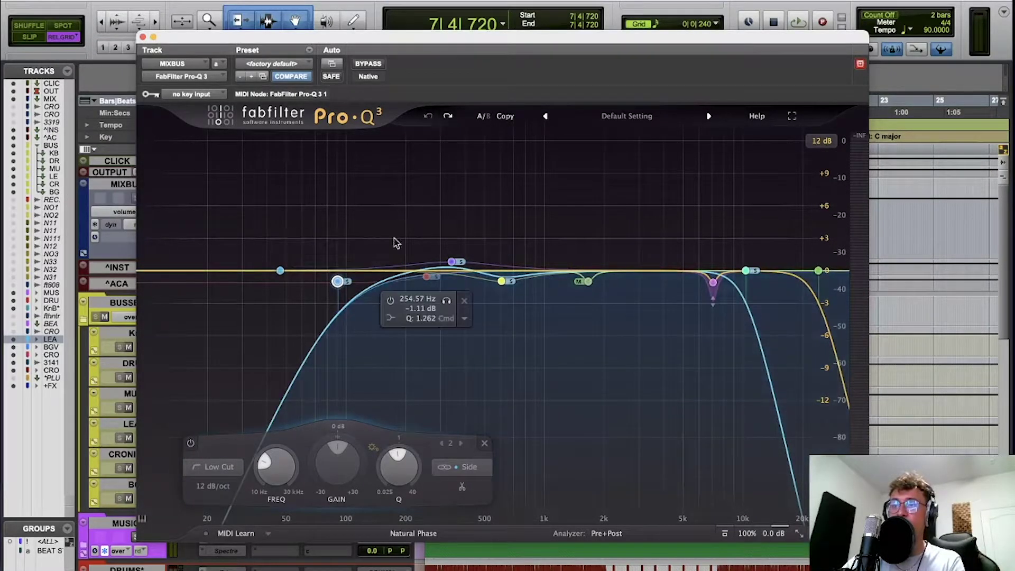
left_click(452, 262)
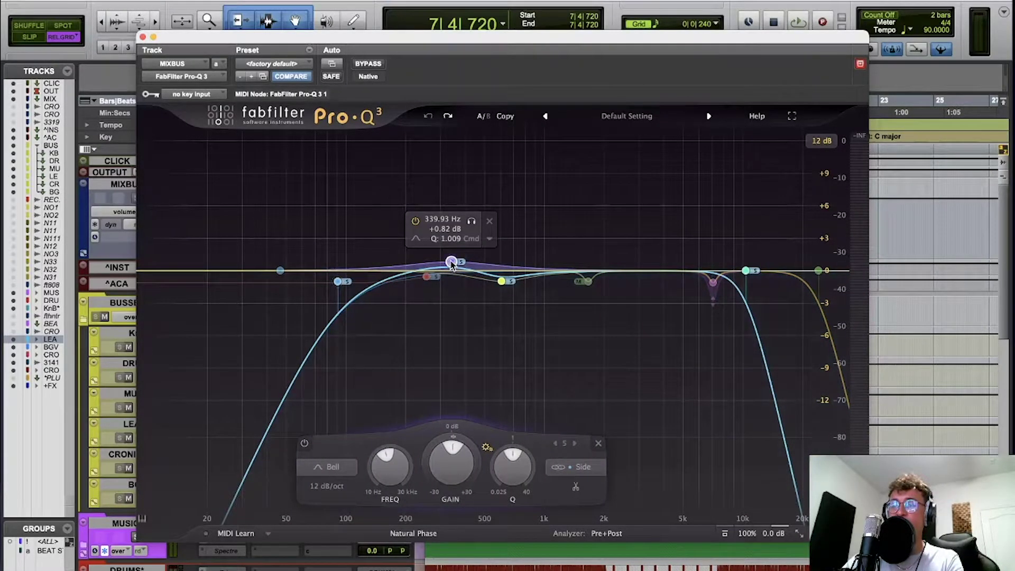
left_click(502, 282)
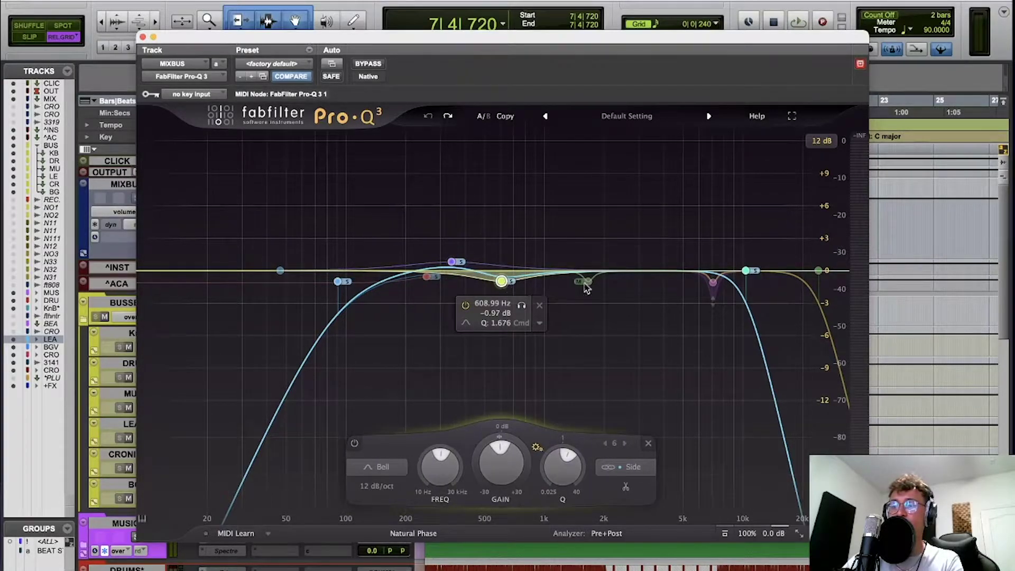
Audition the narrow 1665 Hz mid-channel cut of Pro-Q 3 in isolation during playback
left_click(608, 307)
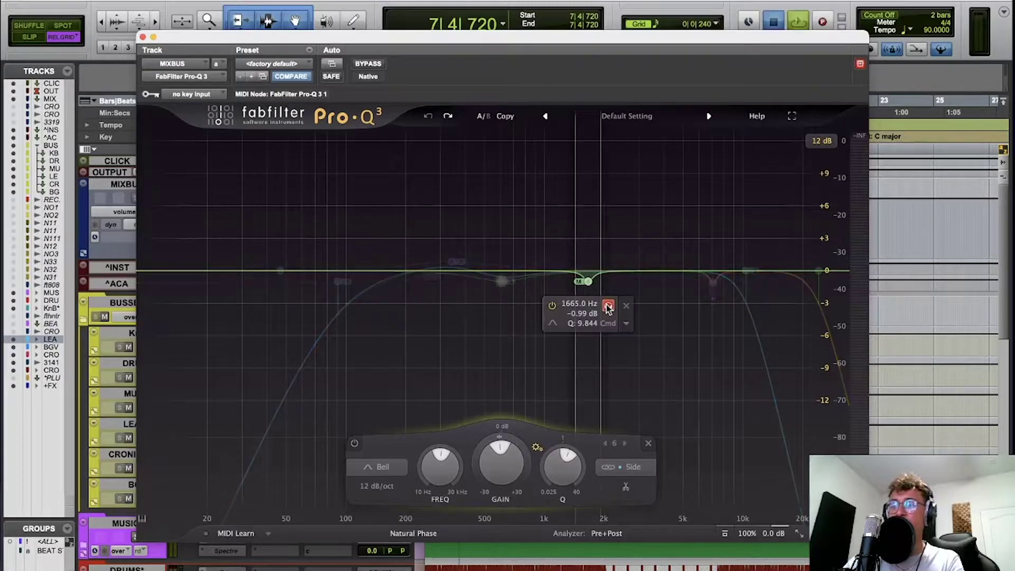
key("space")
left_click(608, 307)
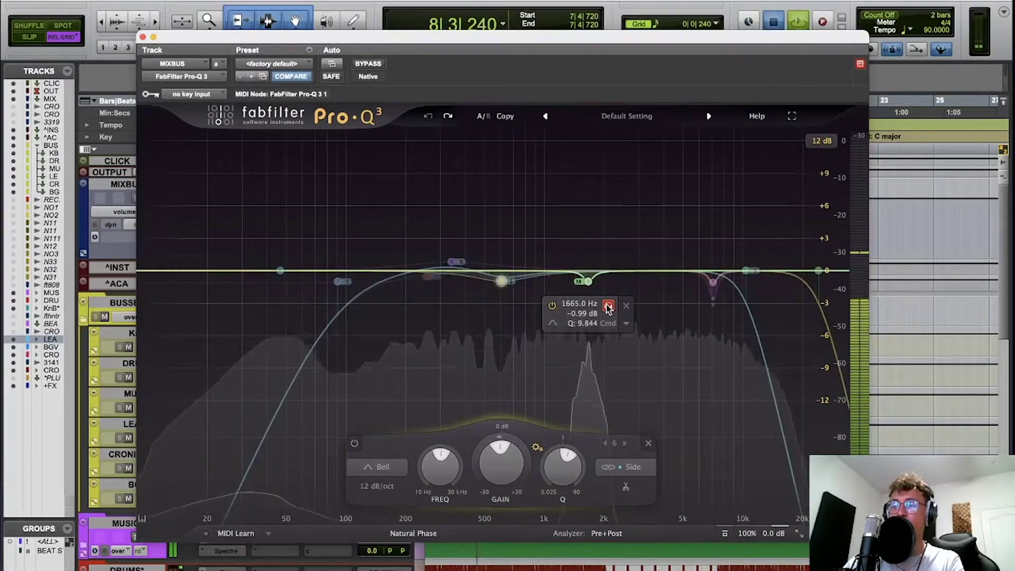
key("space")
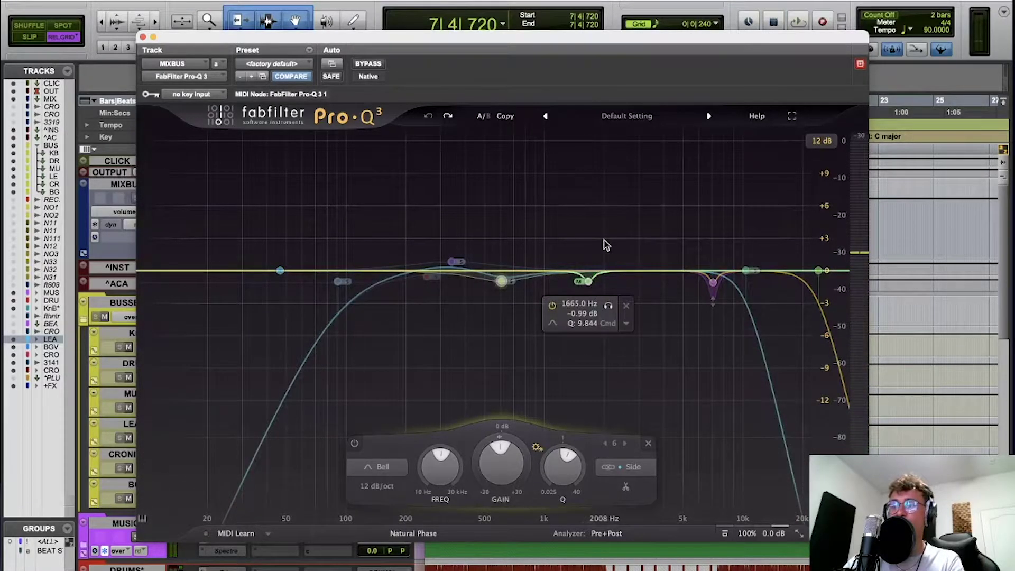
Audition the 7080 Hz dynamic cut of Pro-Q 3 in isolation during playback and close the equalizer
left_click(732, 329)
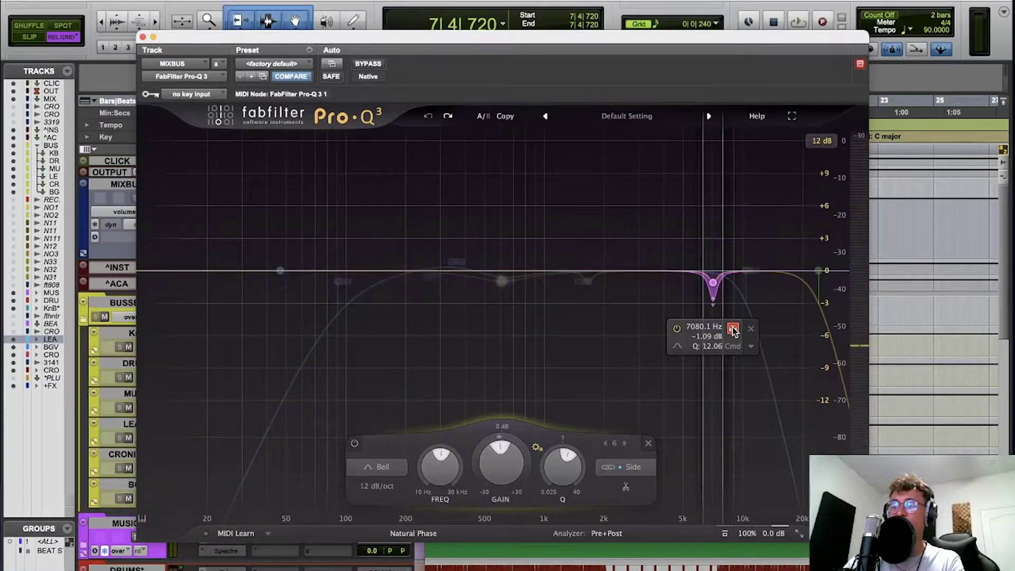
key("space")
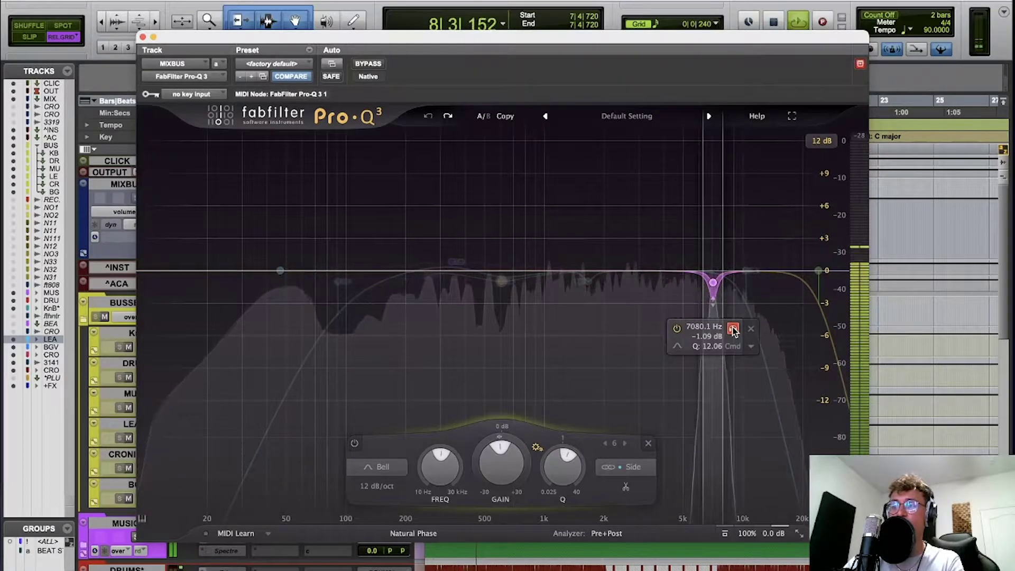
key("space")
left_click(627, 324)
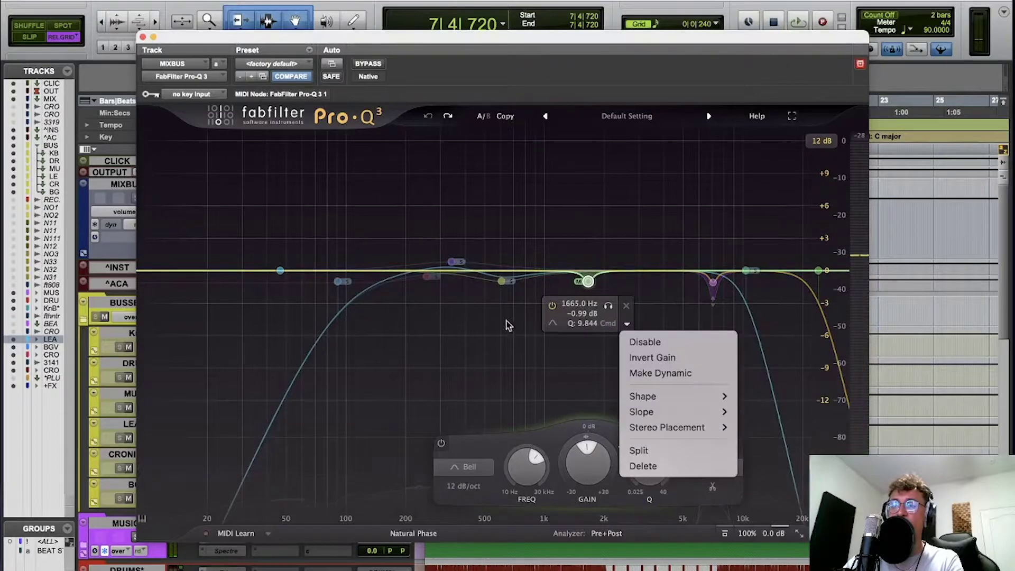
left_click(476, 329)
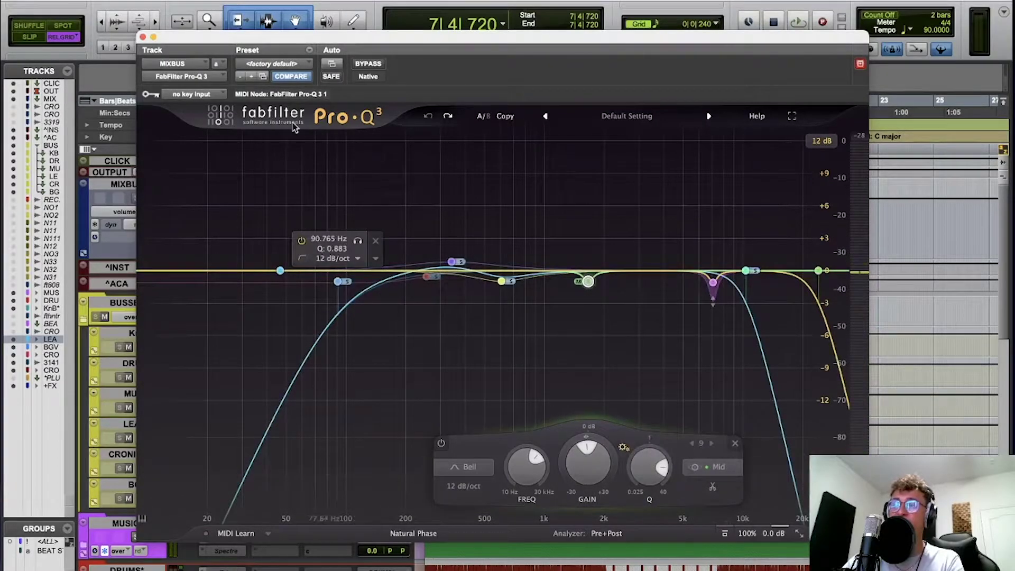
left_click(142, 37)
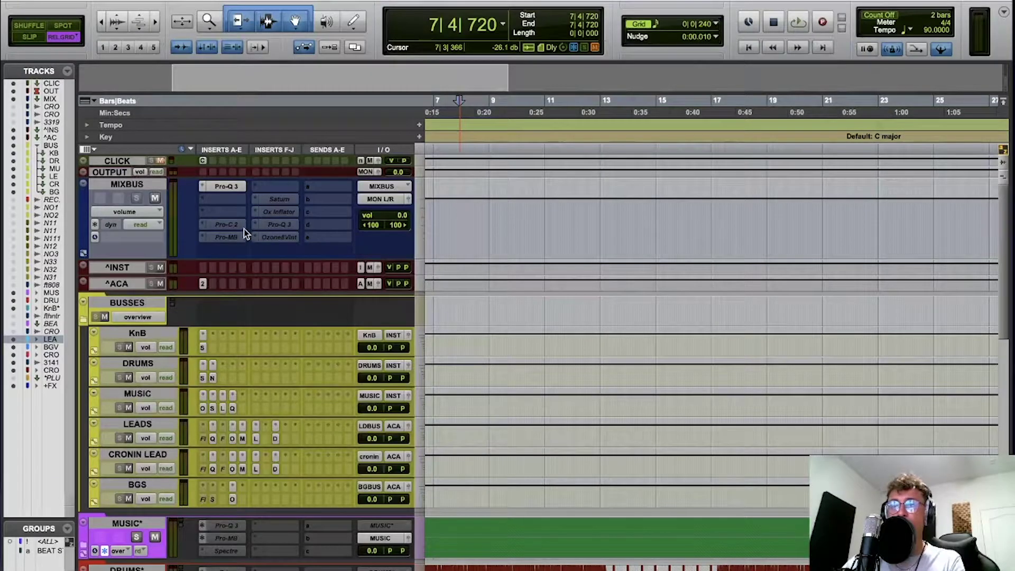
Activate Pro-C 2 on the MIXBUS, audition its compression and the signal triggering it, and close the compressor
left_click(230, 227)
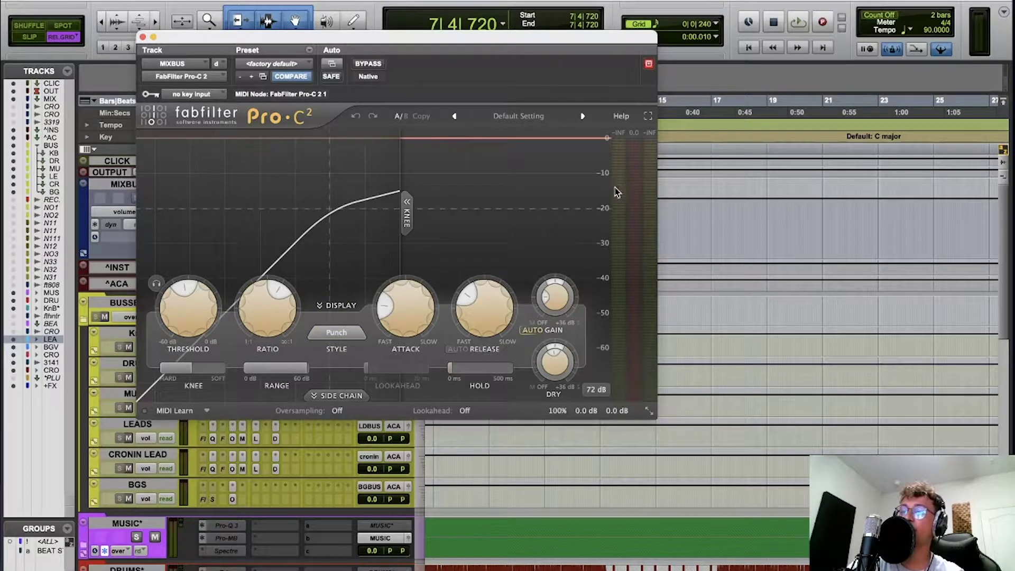
key("space")
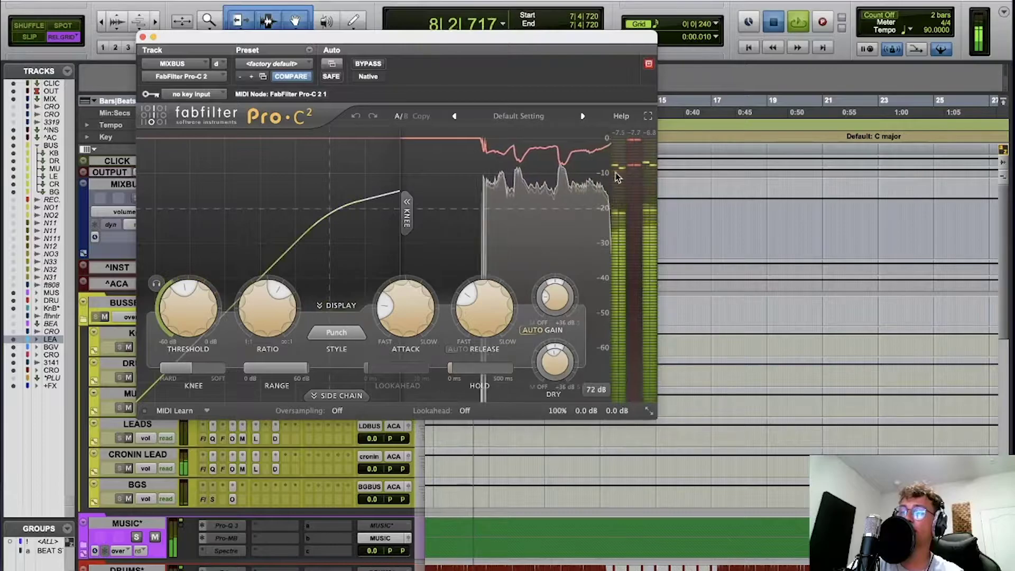
key("space")
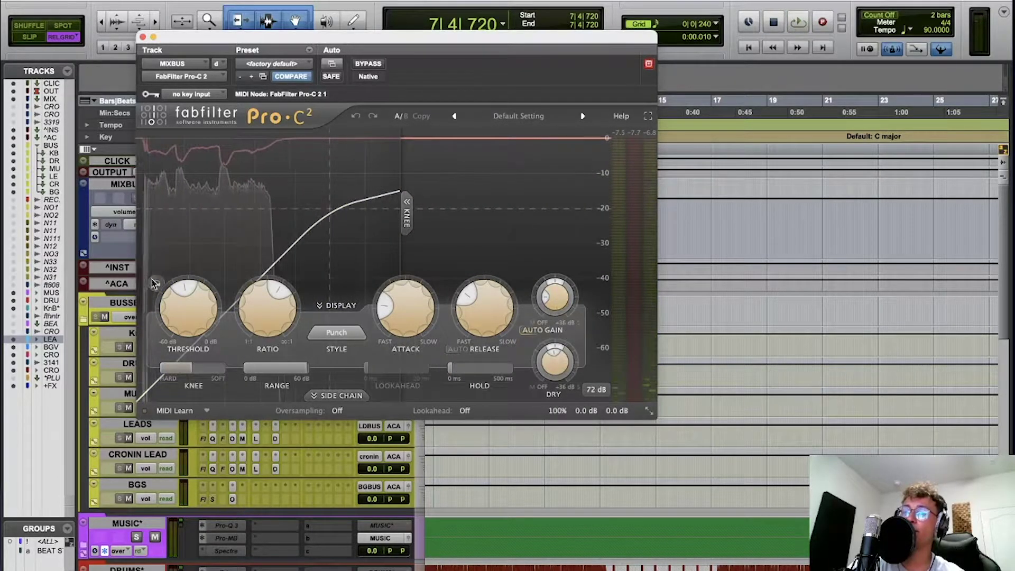
key("space")
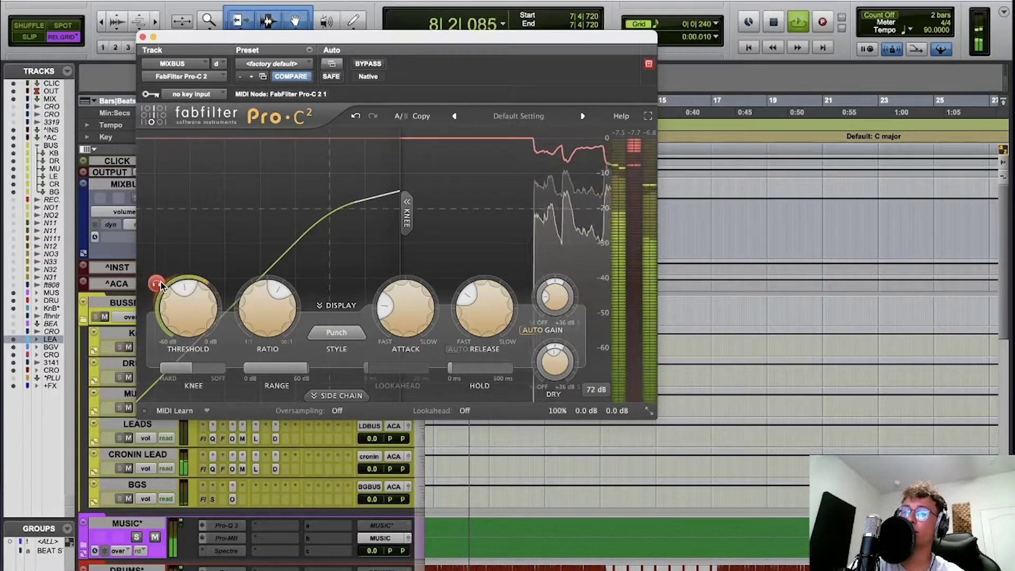
key("space")
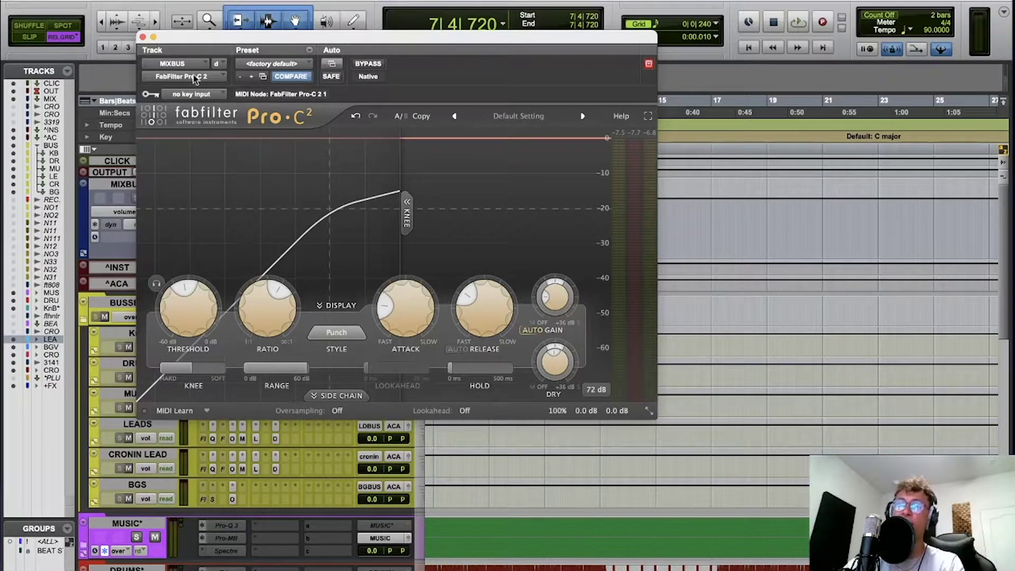
mouse_move(597, 393)
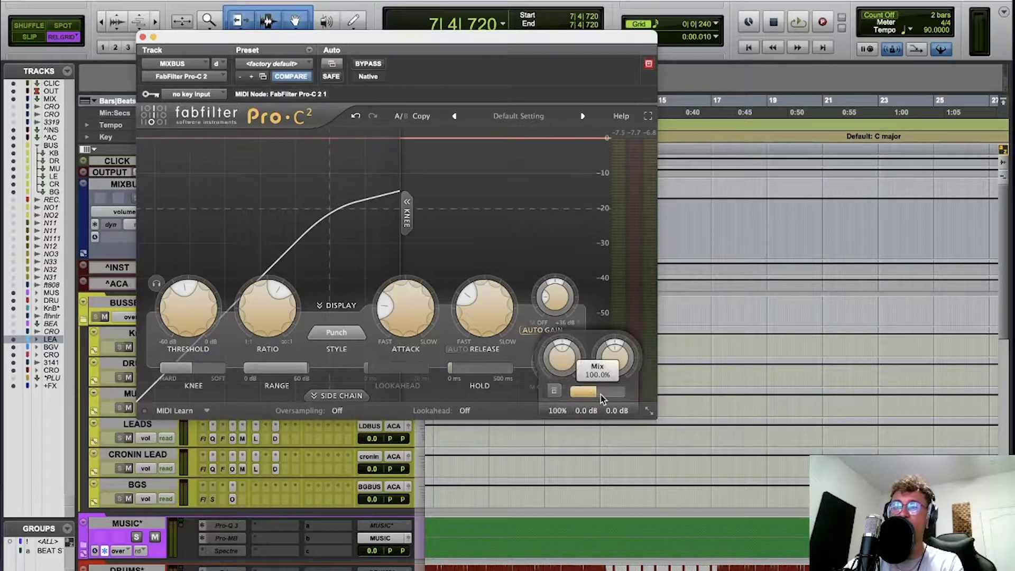
left_click(143, 37)
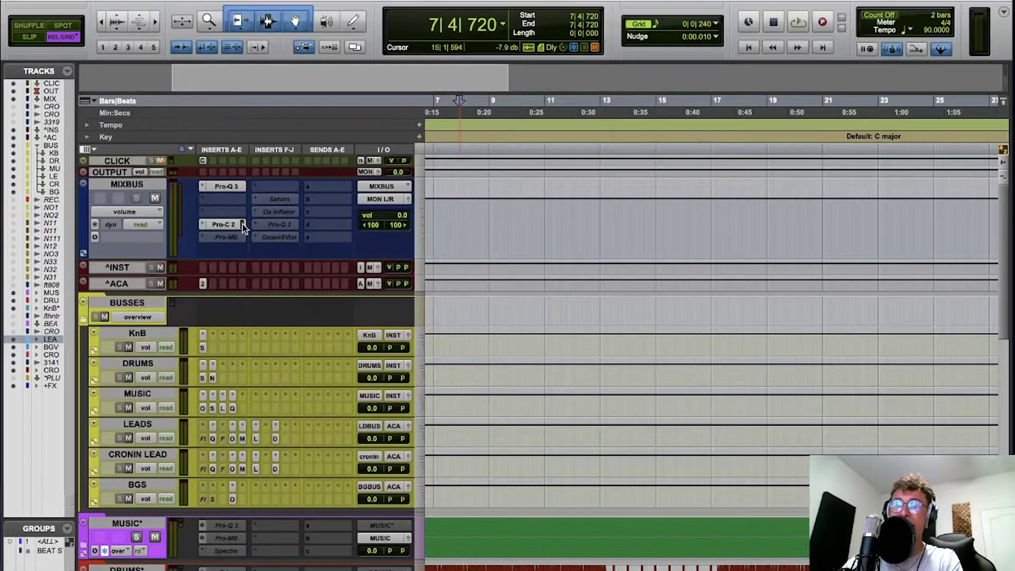
Activate Pro-MB on the MIXBUS and audition its expanding low band below 100 Hz soloed during playback
left_click(232, 239)
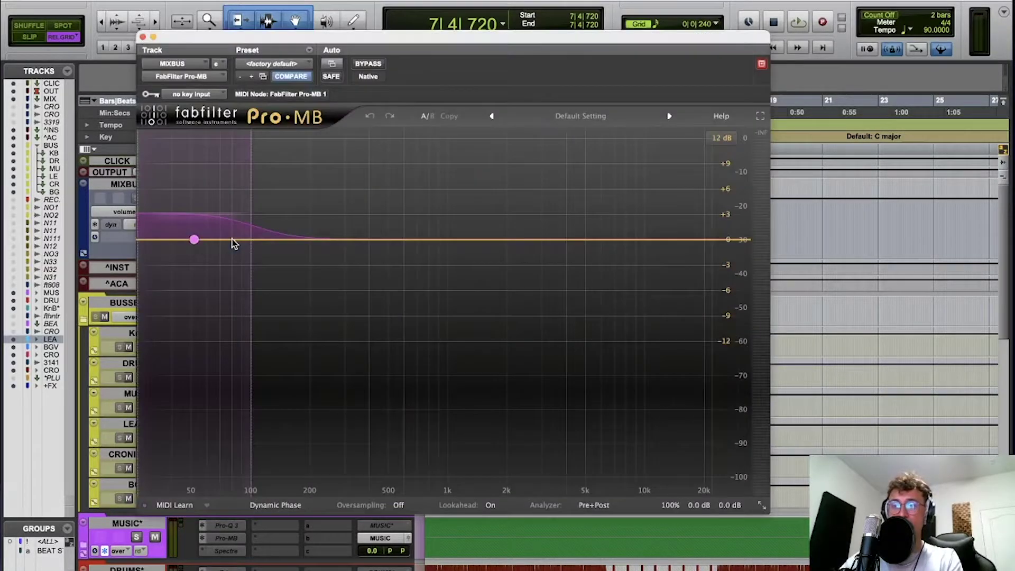
left_click(191, 213)
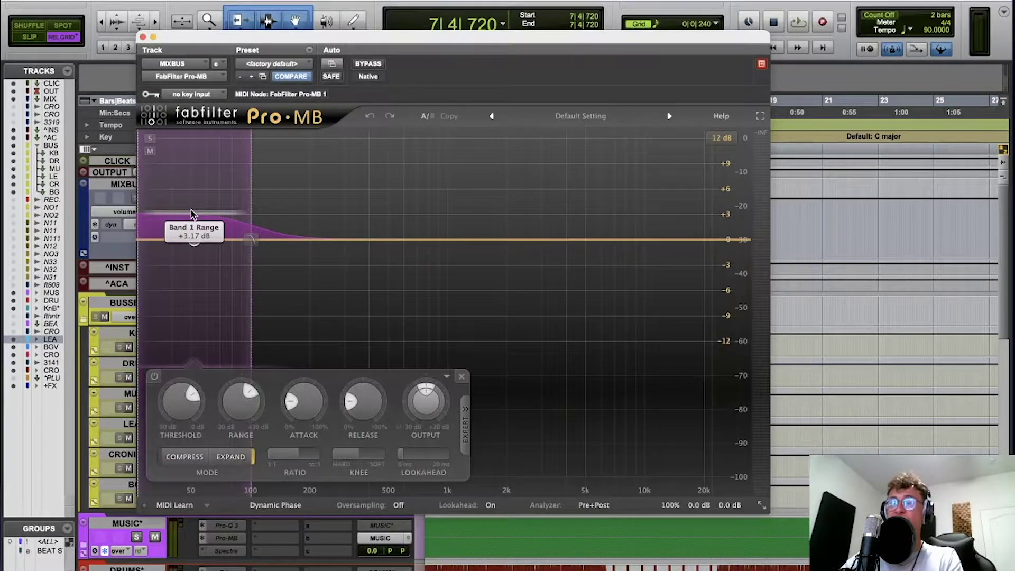
left_click(151, 139)
key("space")
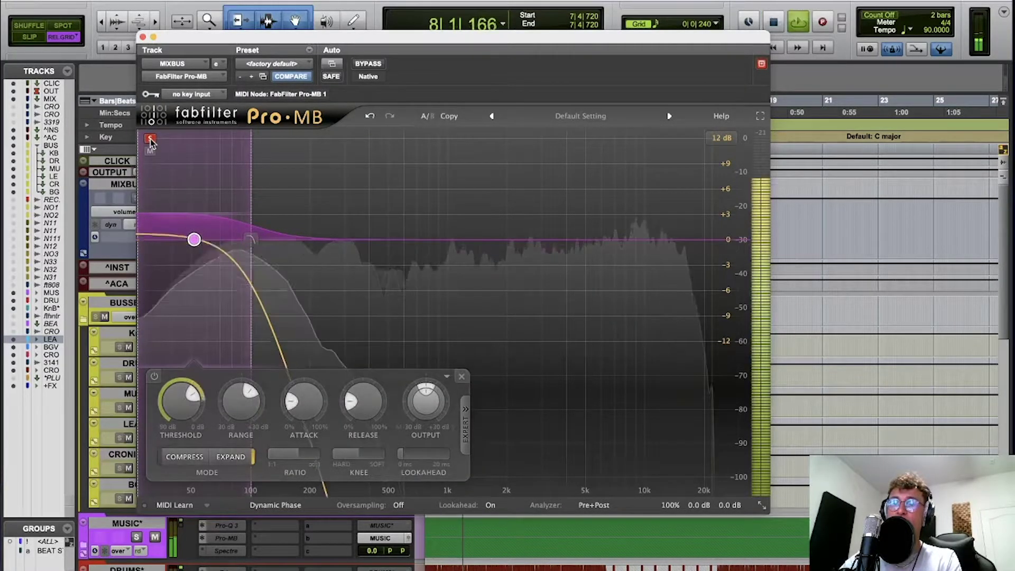
key("space")
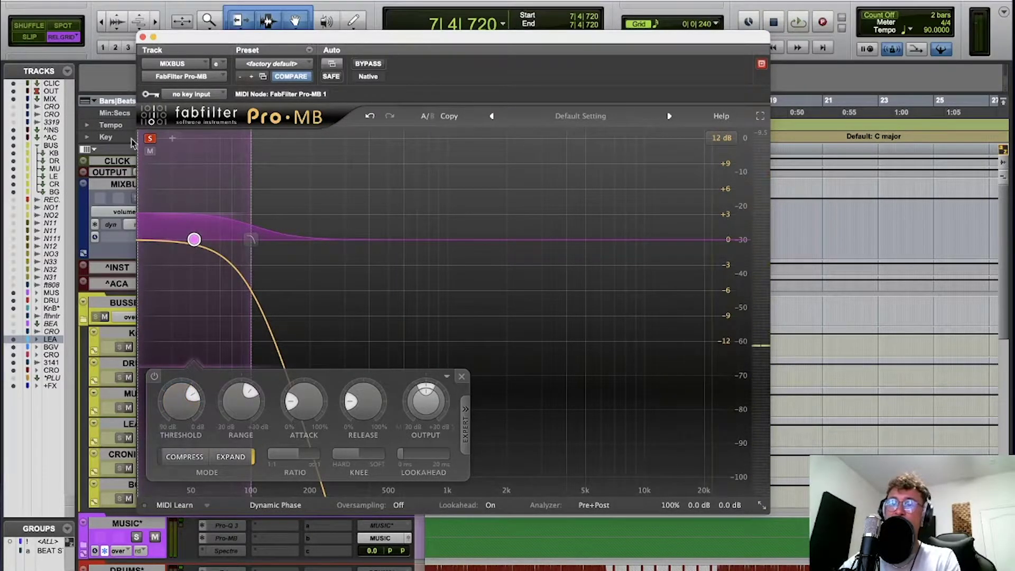
Close Pro-MB, activate Saturn on the MIXBUS, and examine its Warm Tape saturation and HQ setting before closing it
left_click(143, 37)
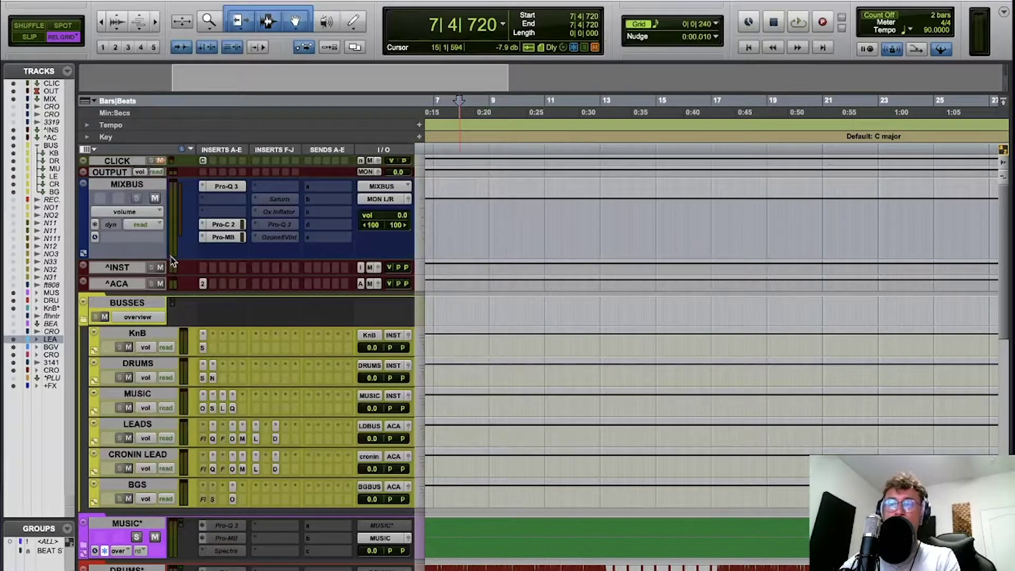
left_click(279, 200)
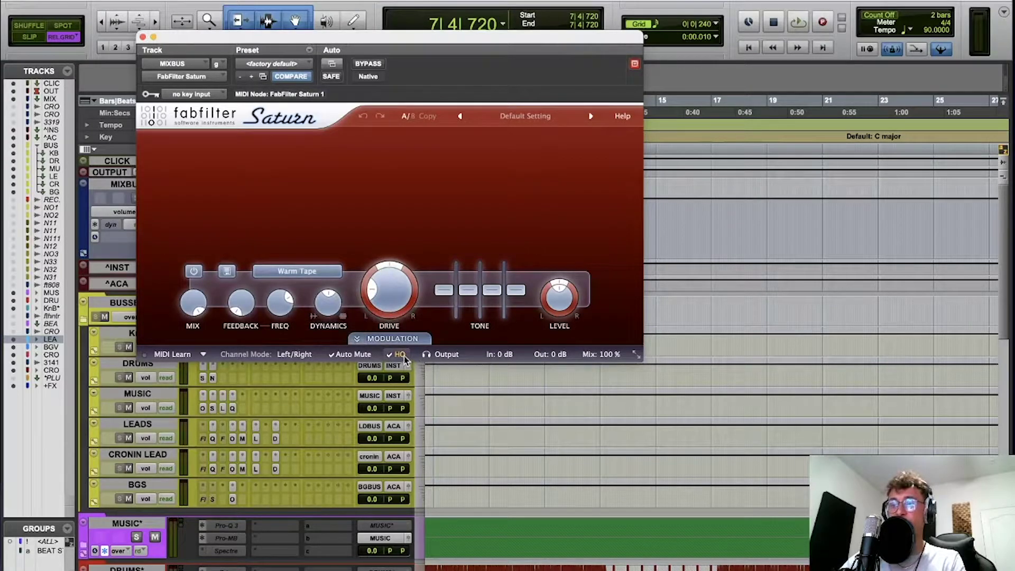
left_click(143, 38)
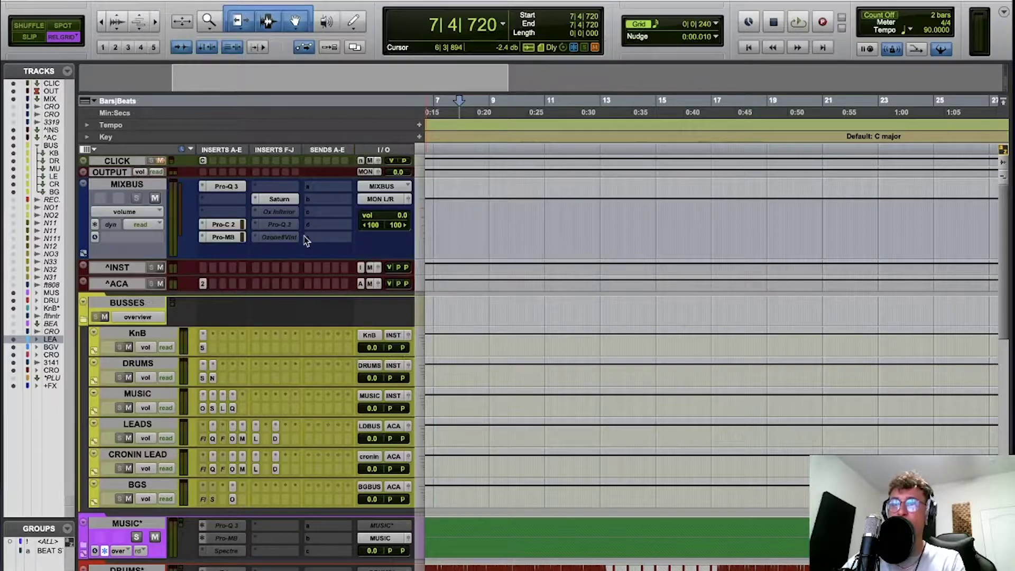
left_click(279, 198)
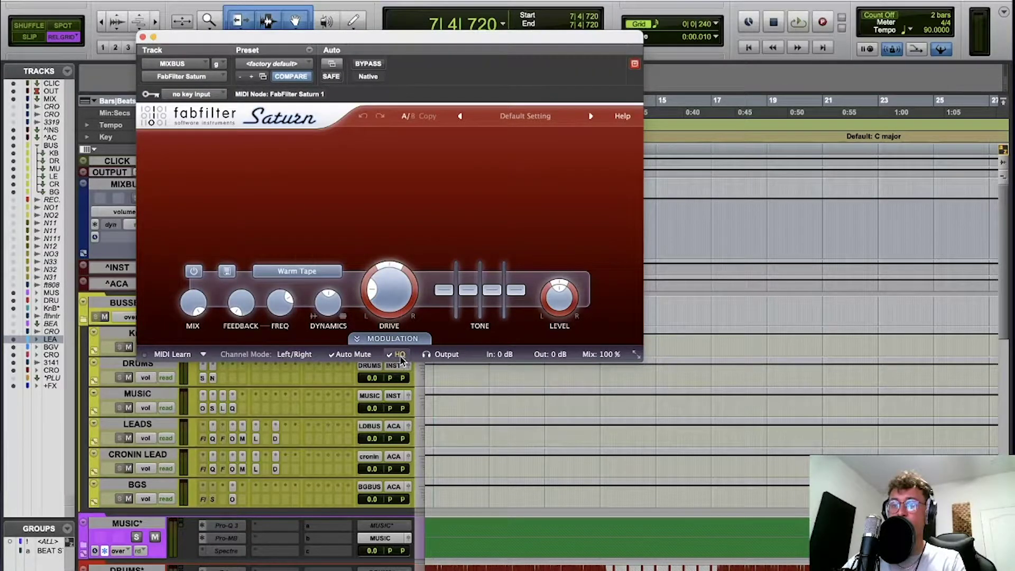
mouse_move(400, 360)
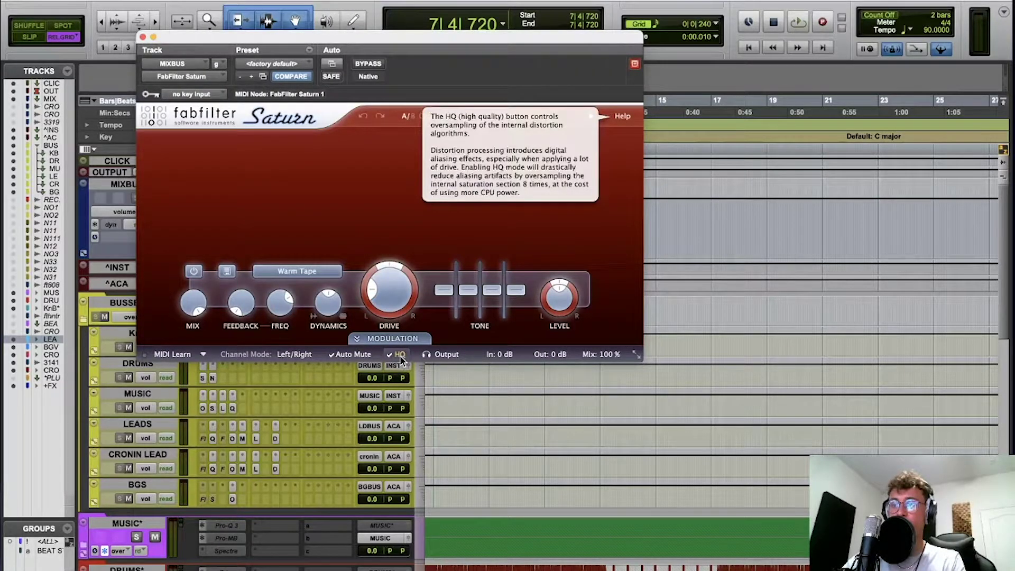
left_click(142, 37)
Activate Oxford Inflator on the MIXBUS, examine its Effect and Curve faders, and close the plugin
left_click(284, 212)
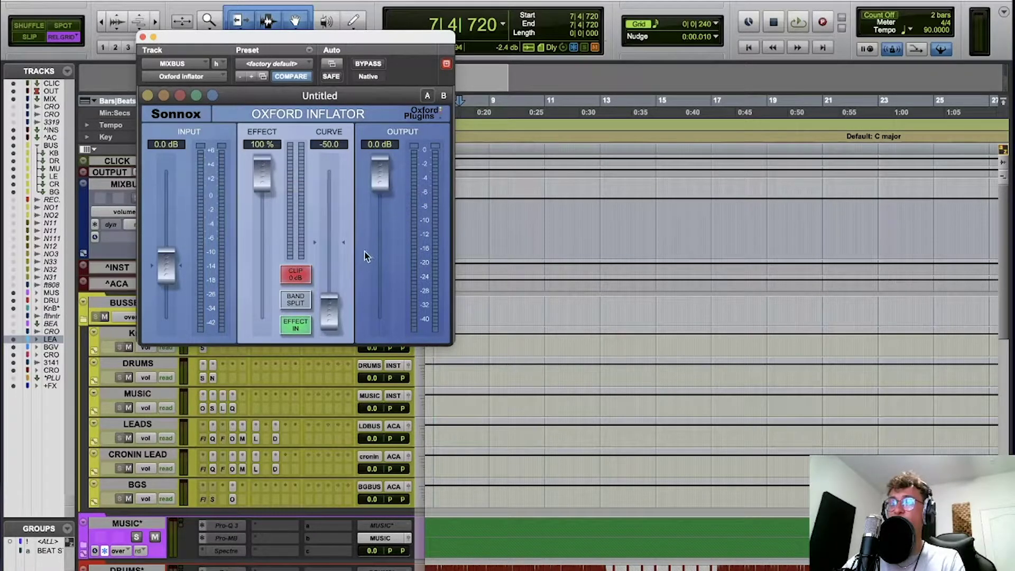
mouse_move(326, 301)
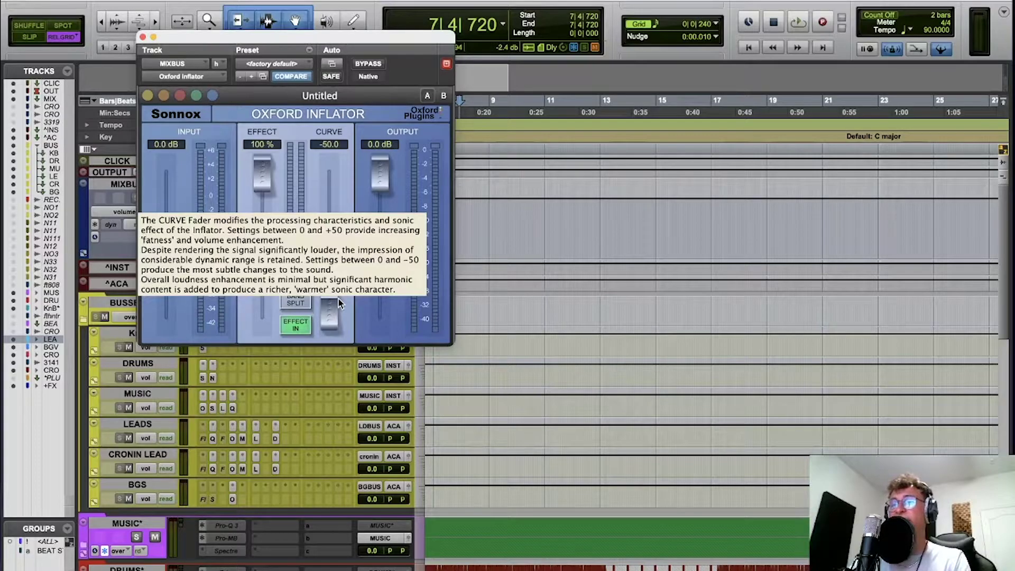
left_click(142, 37)
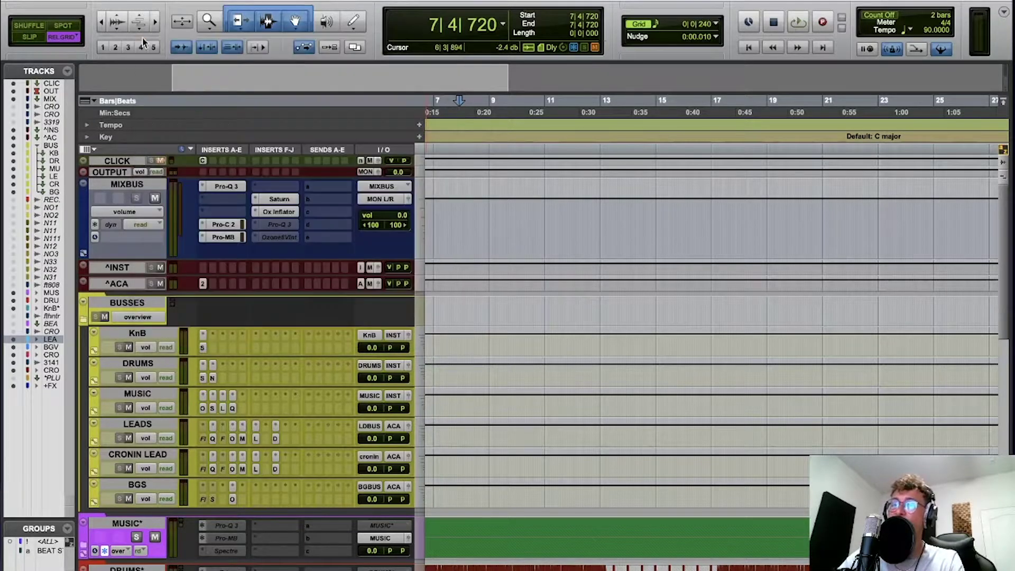
Activate the second Pro-Q 3 on the MIXBUS and locate its Mix General Purpose Balancing 1 preset among the dynamic mix presets
left_click(279, 224, "ctrl+super")
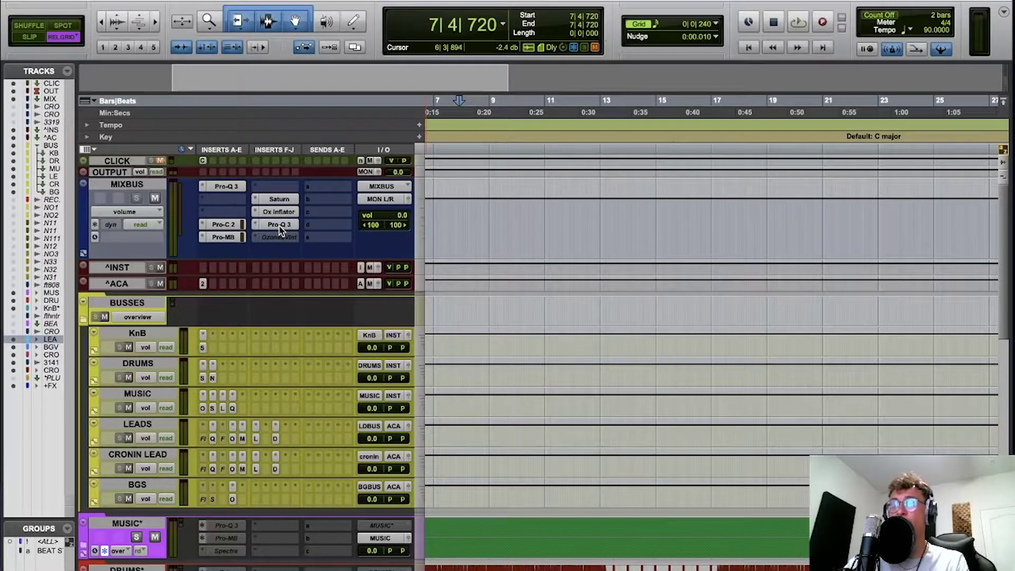
left_click(279, 226)
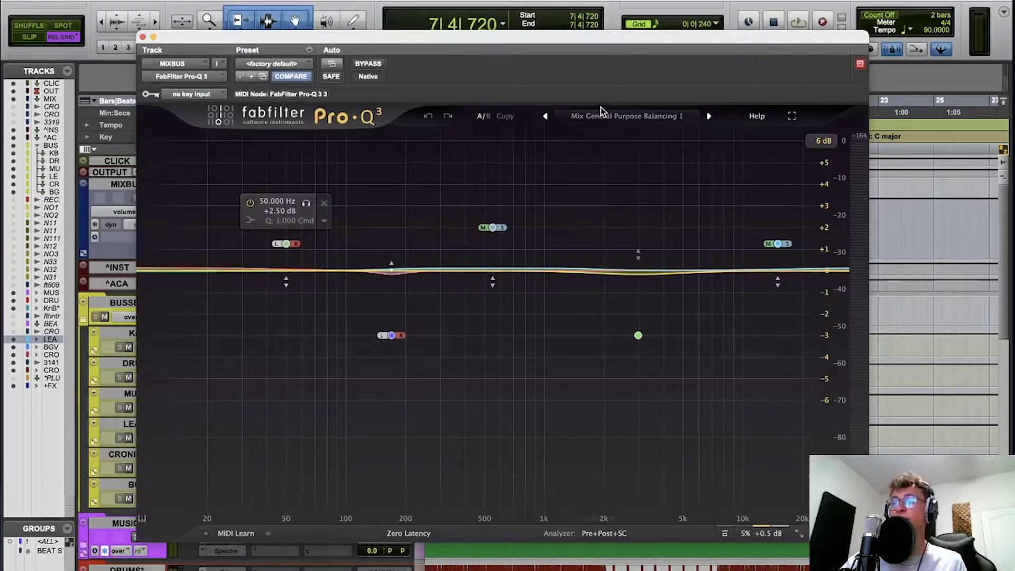
left_click(648, 121)
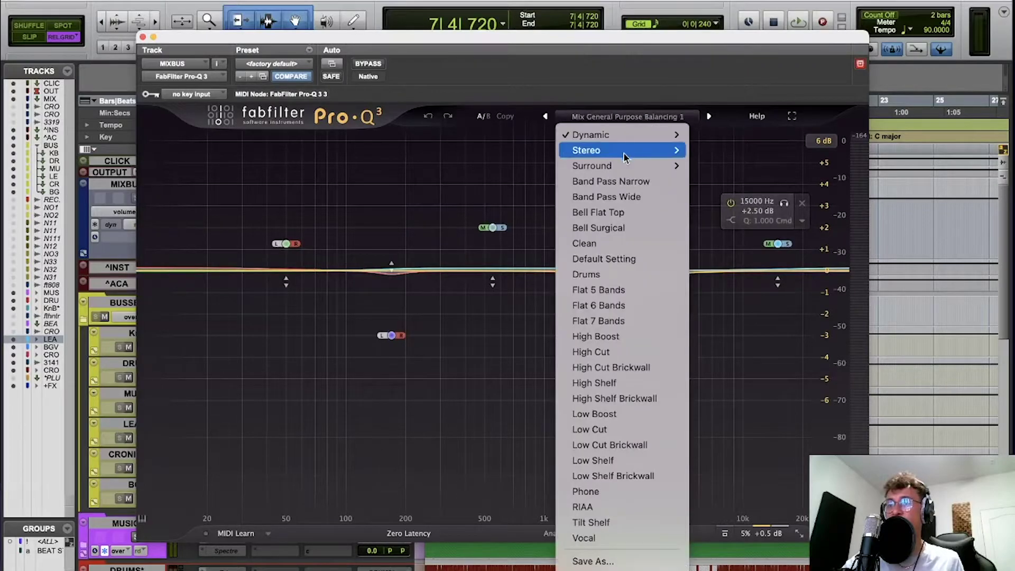
mouse_move(658, 136)
mouse_move(714, 181)
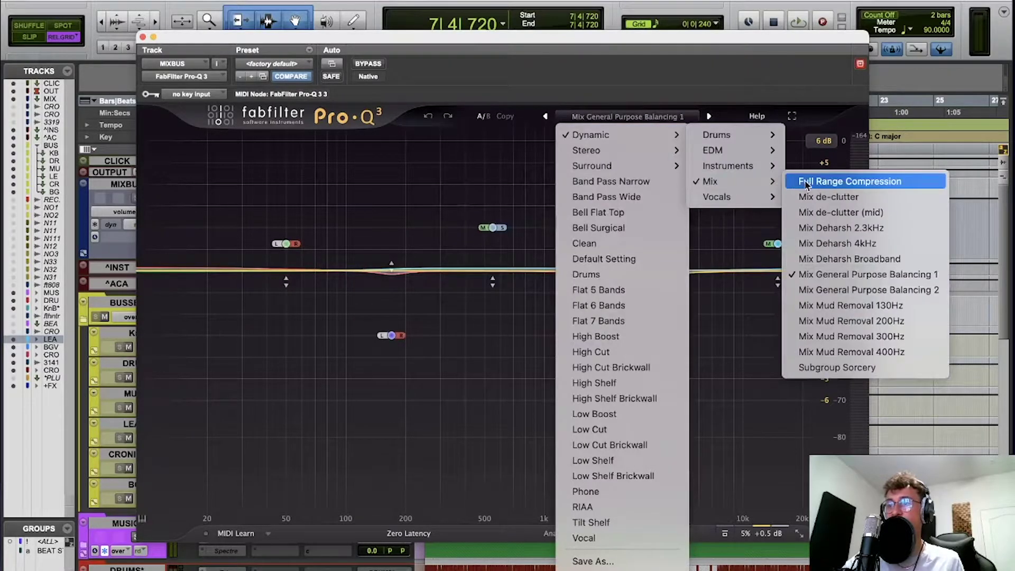
left_click(591, 300)
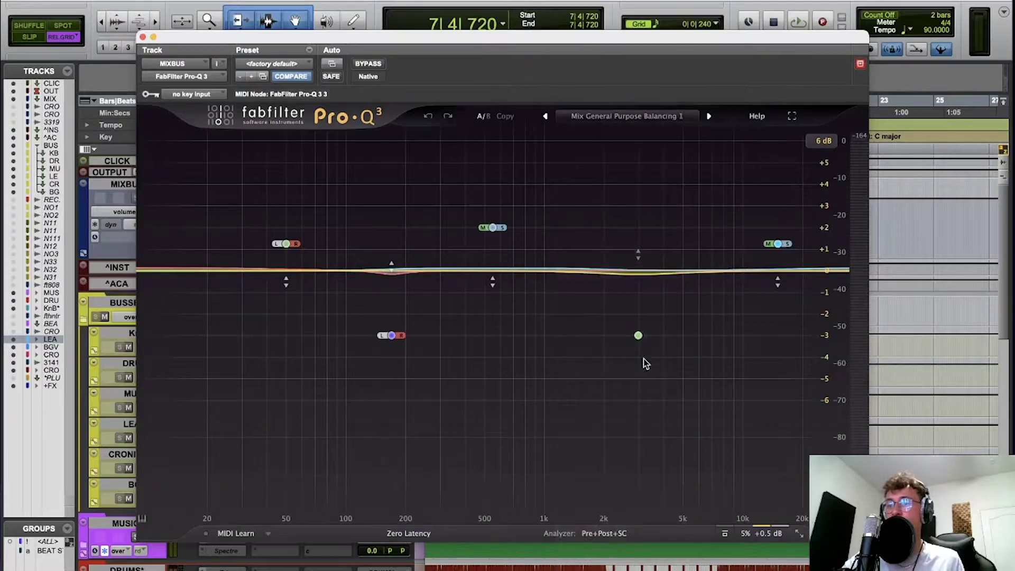
Try the second Pro-Q 3 at 100% gain scale with a 12 dB display range, undo the changes, and close the equalizer
mouse_move(504, 281)
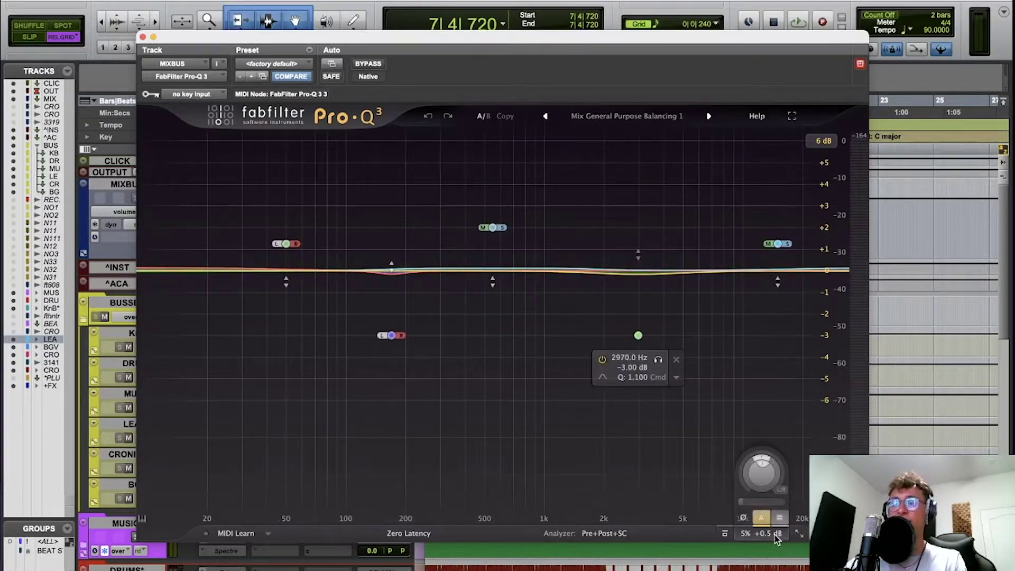
double_click(762, 503)
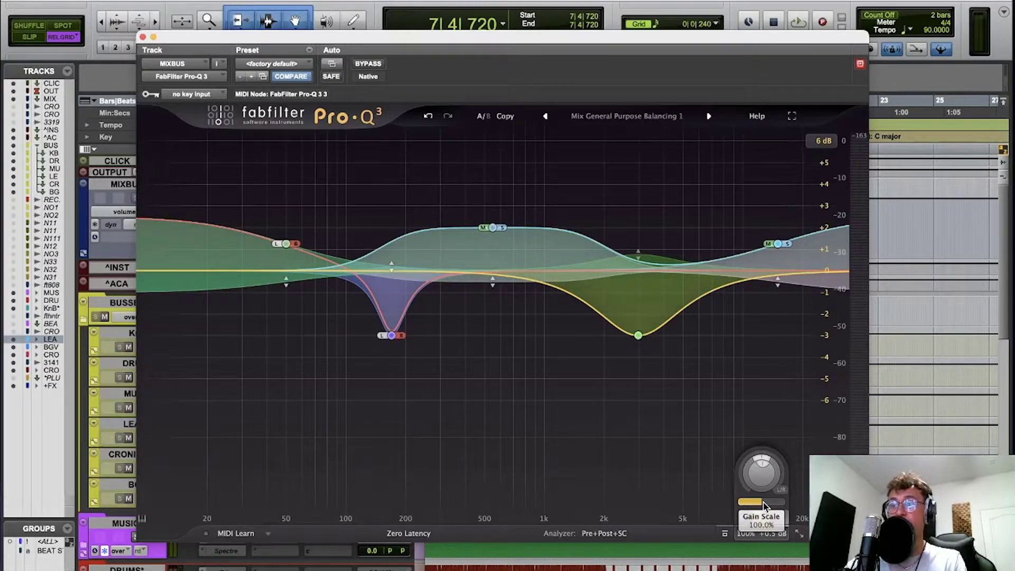
left_click(824, 140)
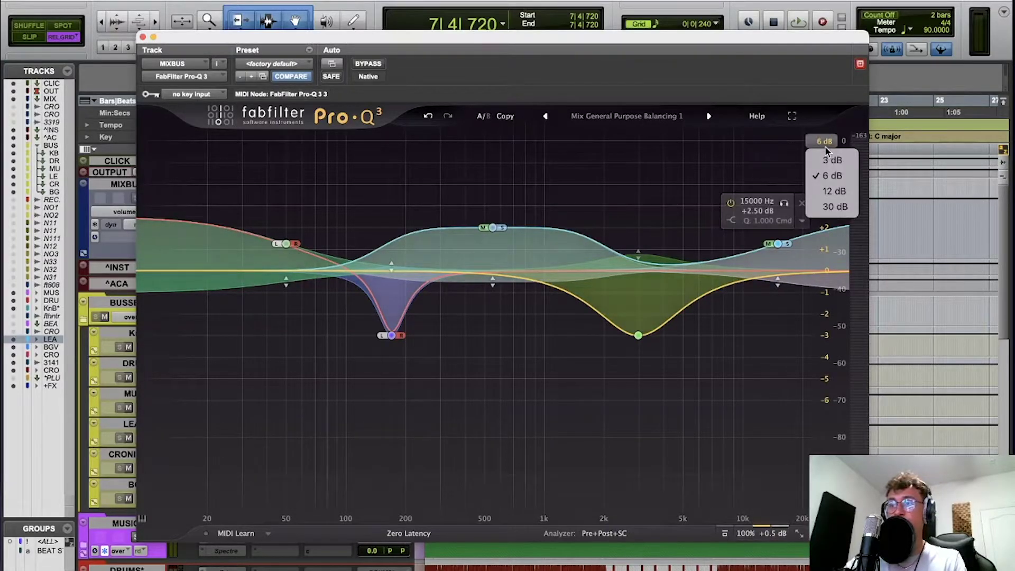
left_click(840, 194)
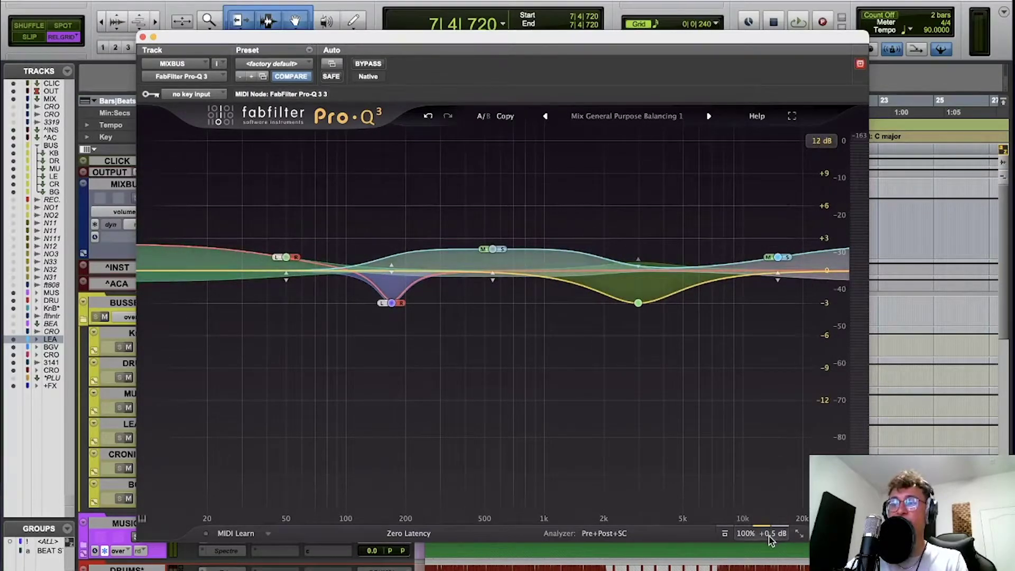
mouse_move(777, 536)
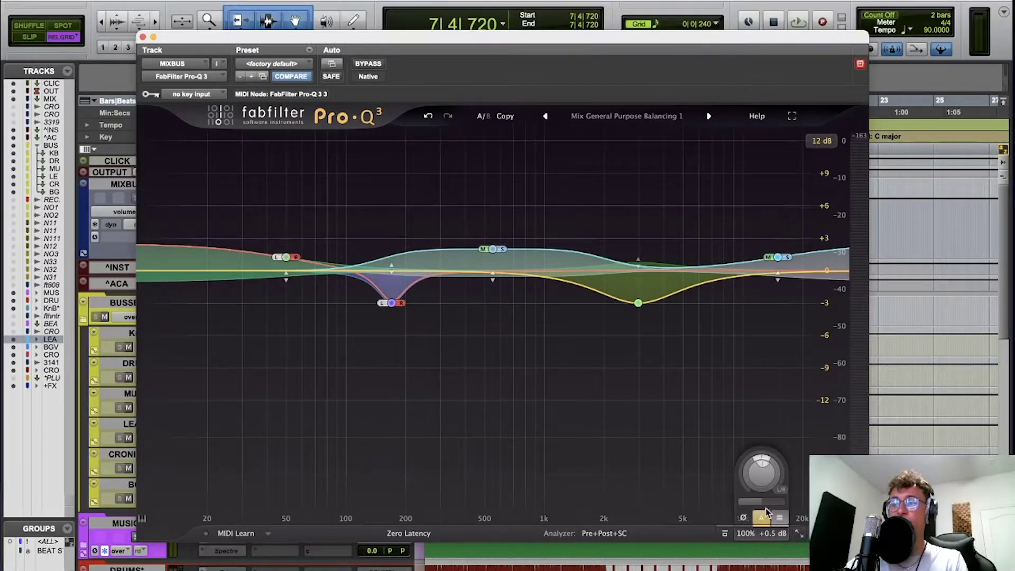
left_click(428, 115)
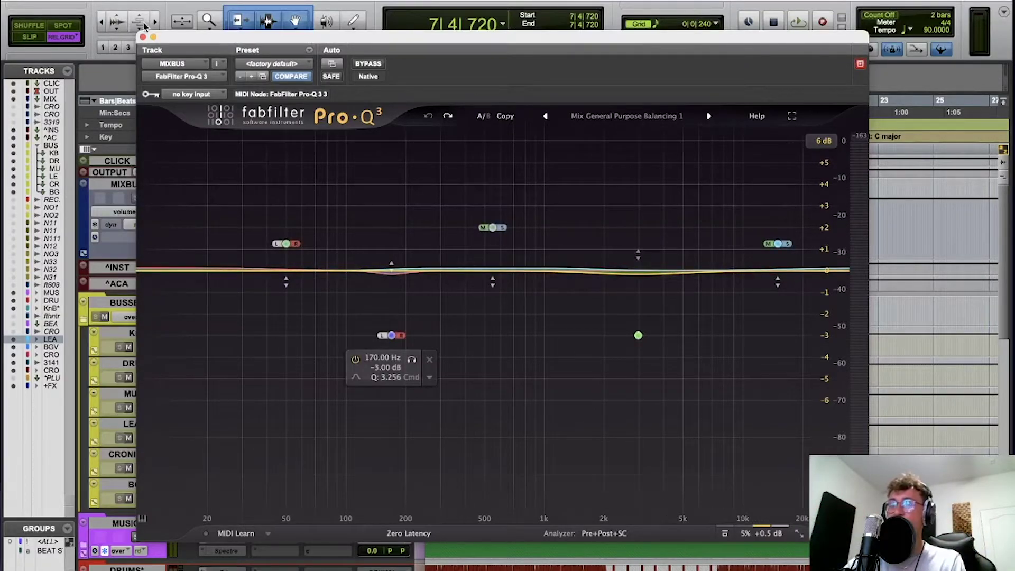
left_click(143, 39)
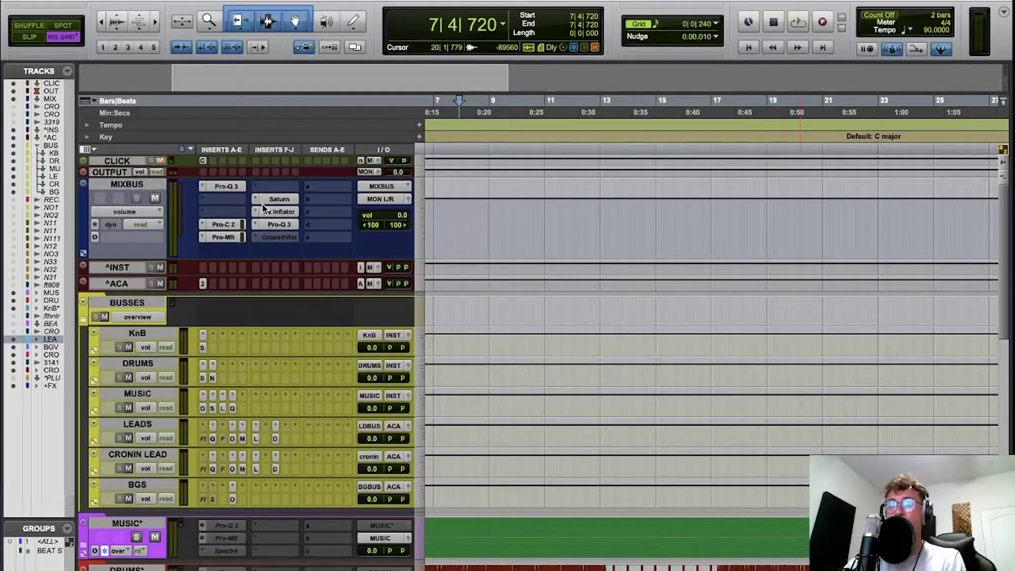
Activate Ozone 8 Vintage Limiter on the MIXBUS, review and close its settings, and briefly revisit Pro-MB
left_click(276, 237, "ctrl+super")
left_click(277, 237)
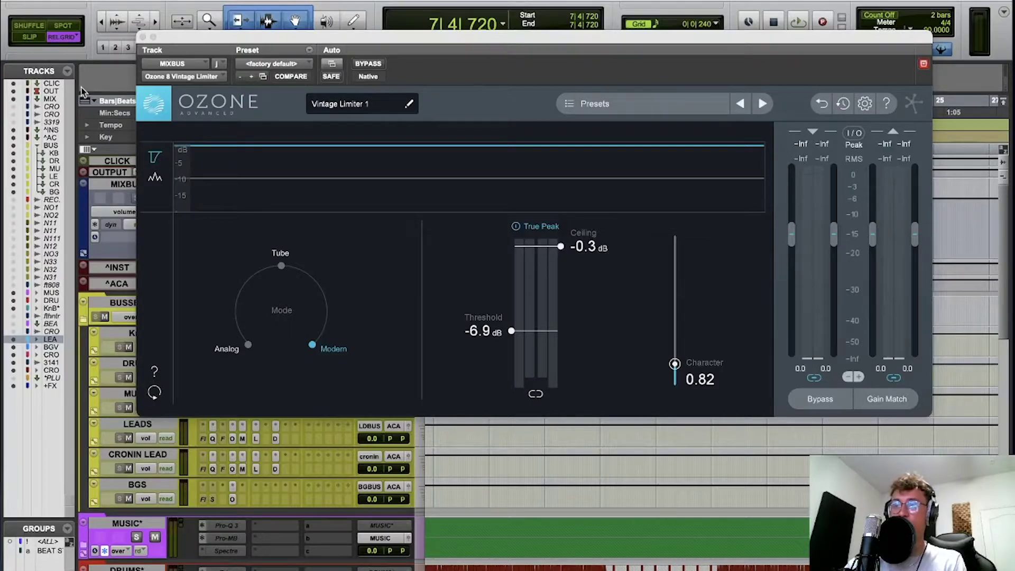
key("space")
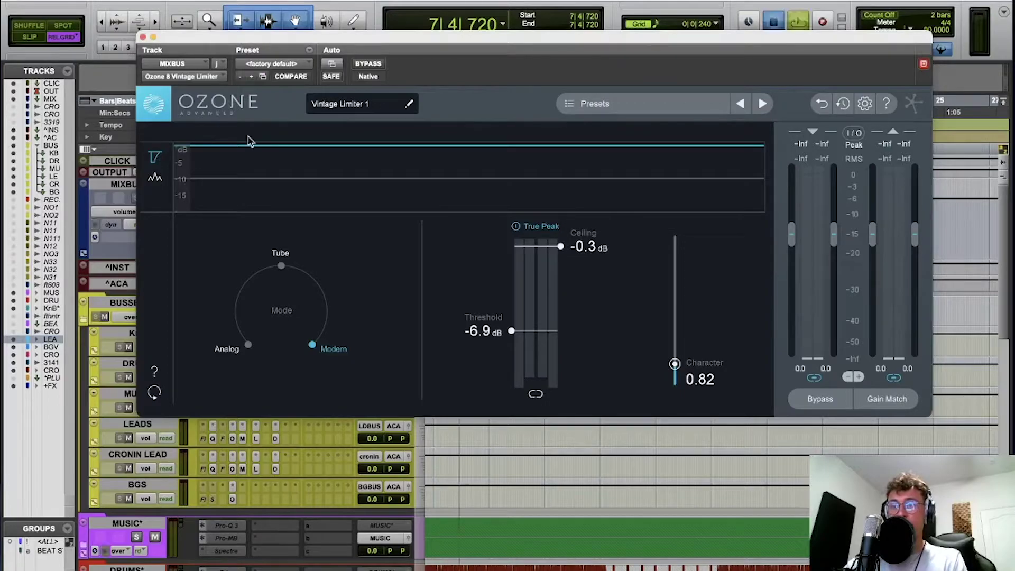
left_click(142, 37)
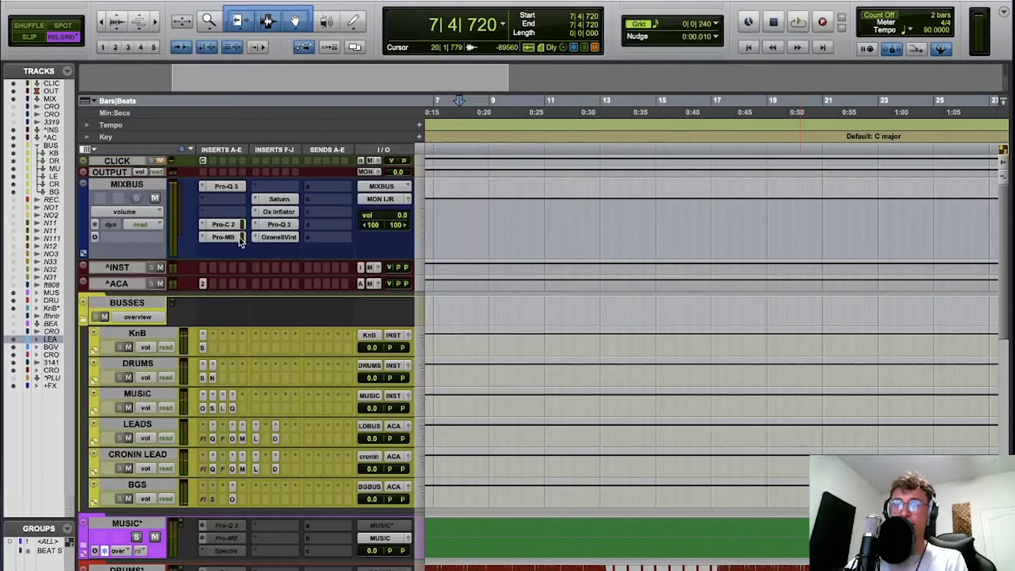
left_click(224, 237)
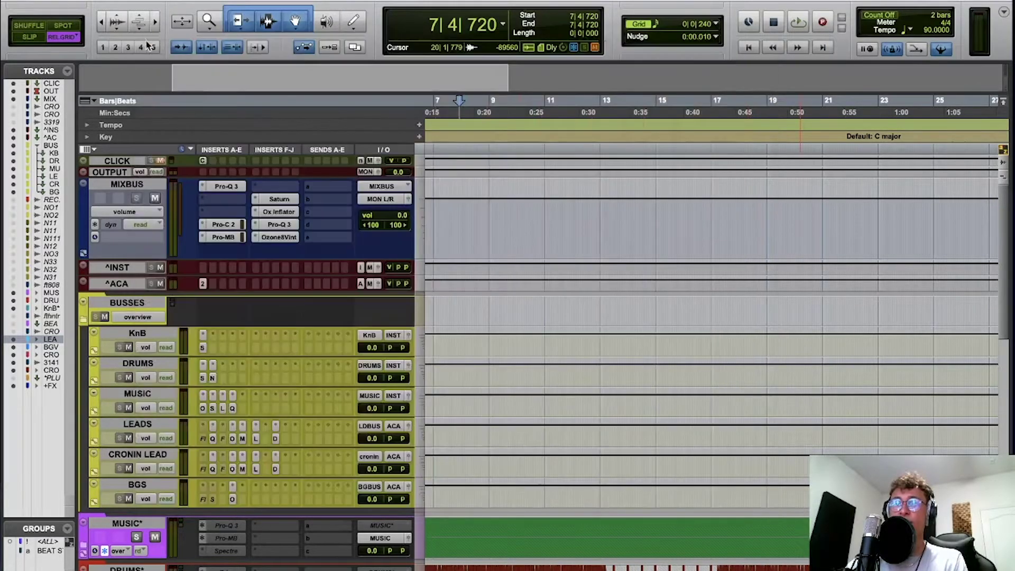
left_click(142, 36)
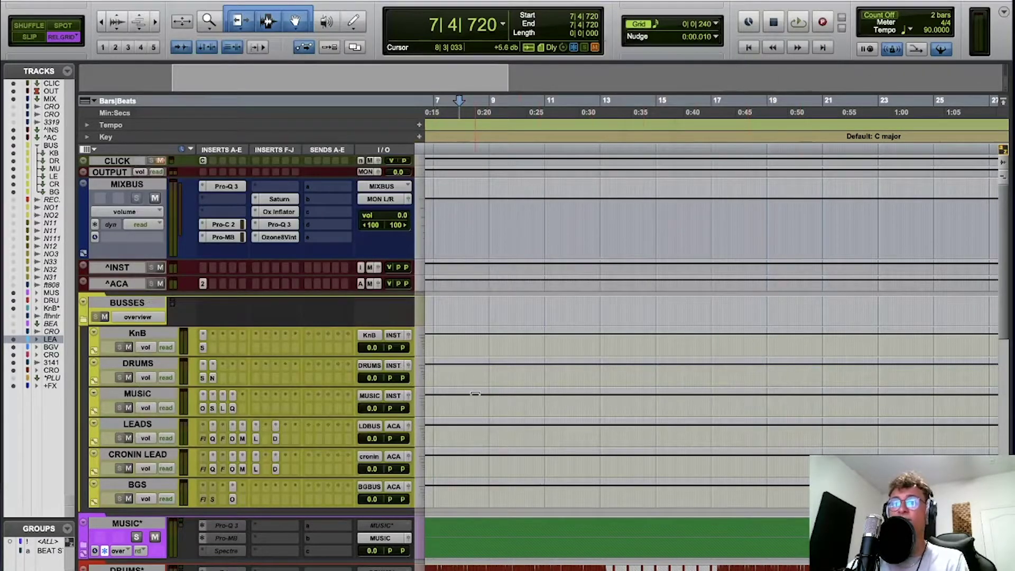
Bypass every MIXBUS plugin except the Ozone 8 Vintage Limiter
left_click(274, 234)
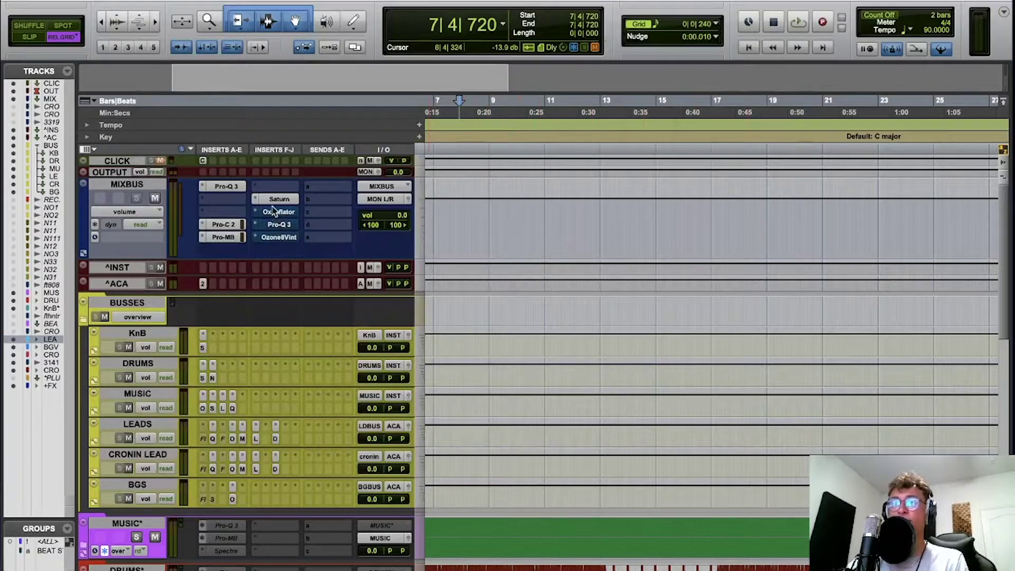
left_click(278, 211, "super")
left_click(278, 199, "super")
left_click(226, 186, "super")
left_click(236, 225, "super")
left_click(227, 238, "super")
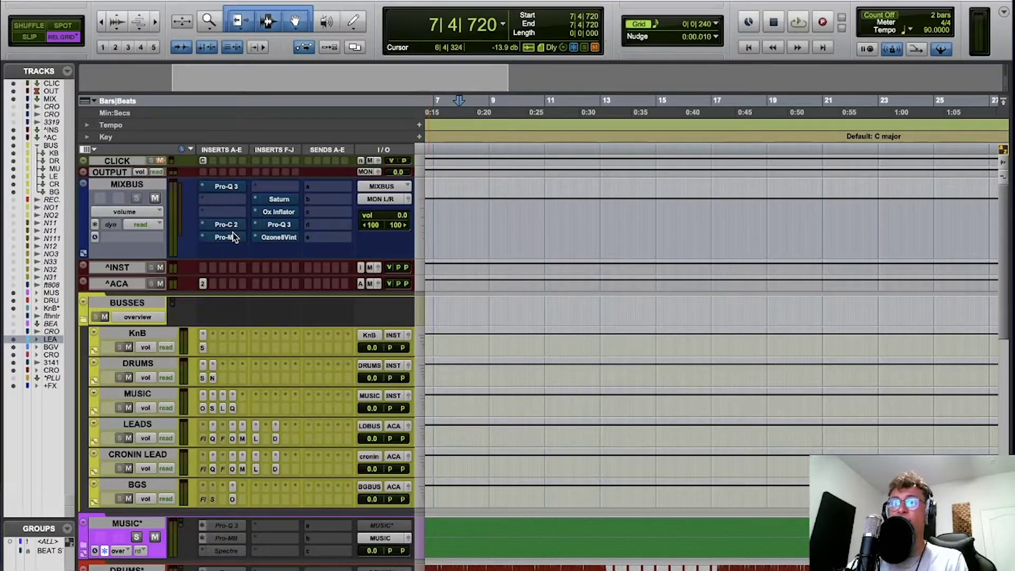
left_click(278, 237, "super")
Play the song from bar 10 to hear the mix with only the MIXBUS limiter active, and stop playback
scroll(418, 444, "down", 3)
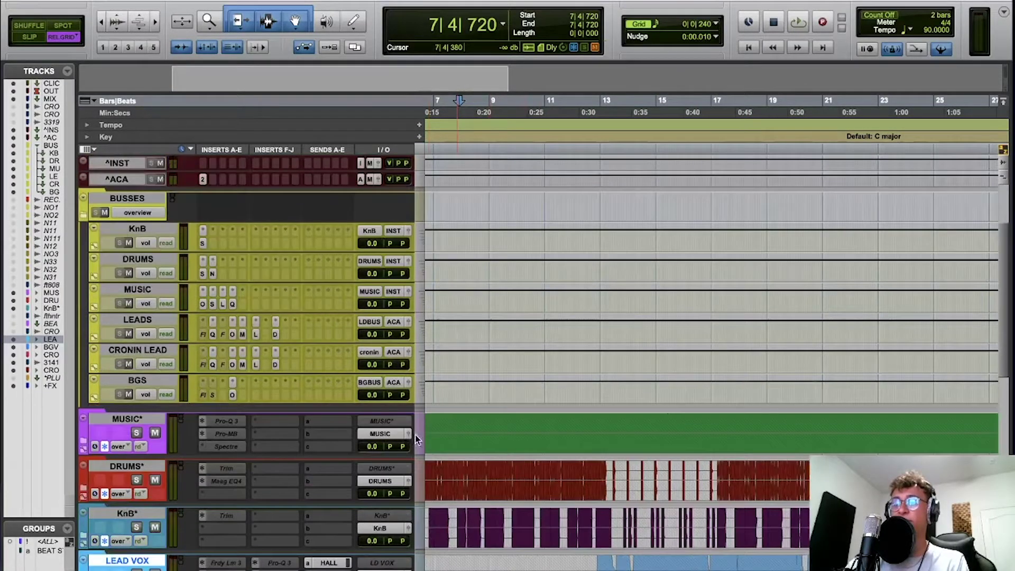
left_click(516, 476)
key("space")
scroll(421, 411, "up", 3)
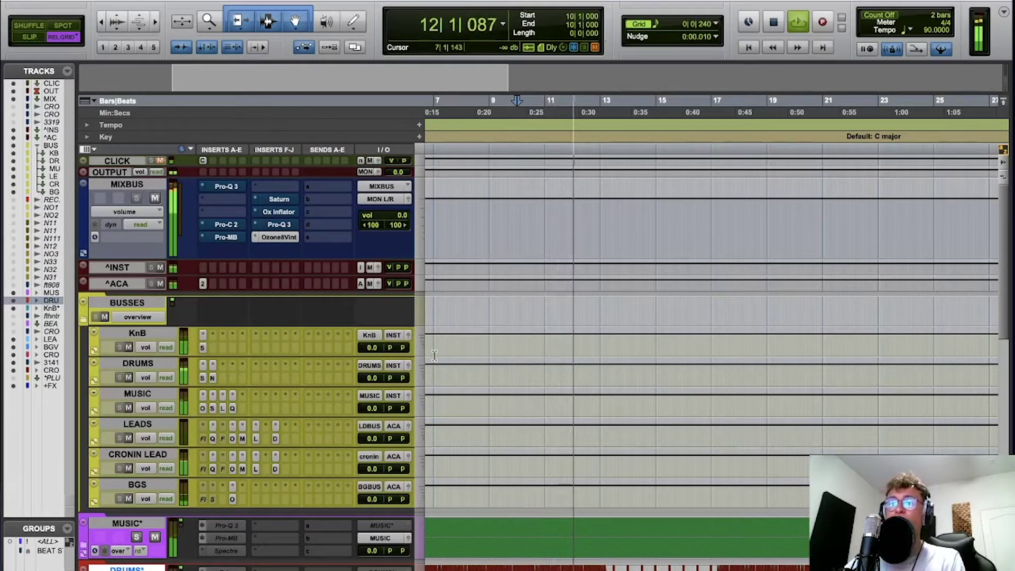
scroll(487, 384, "down", 2)
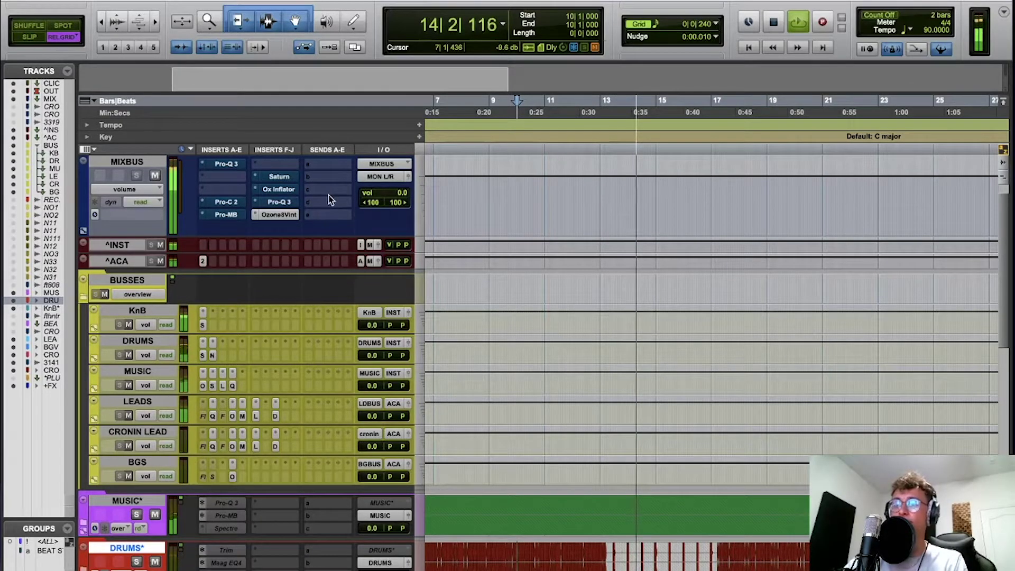
key("space")
Re-enable the bypassed Pro-Q 3, Pro-C 2, Pro-MB, Saturn and Oxford Inflator plugins on the MIXBUS and play the full chain from bar 10
left_click(231, 165, "super")
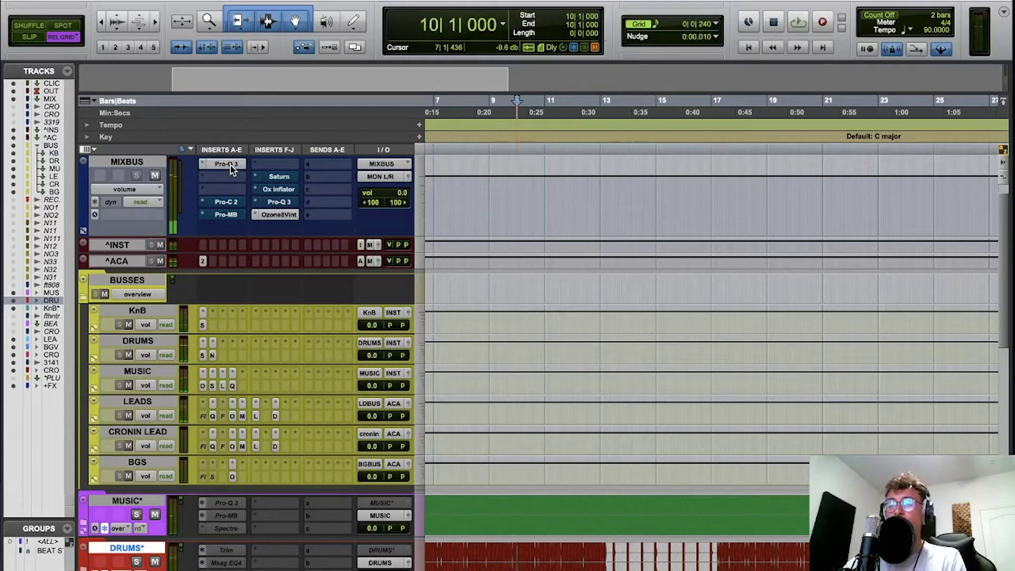
left_click(224, 202, "super")
left_click(225, 214, "super")
left_click(261, 212, "super")
left_click(267, 201, "super")
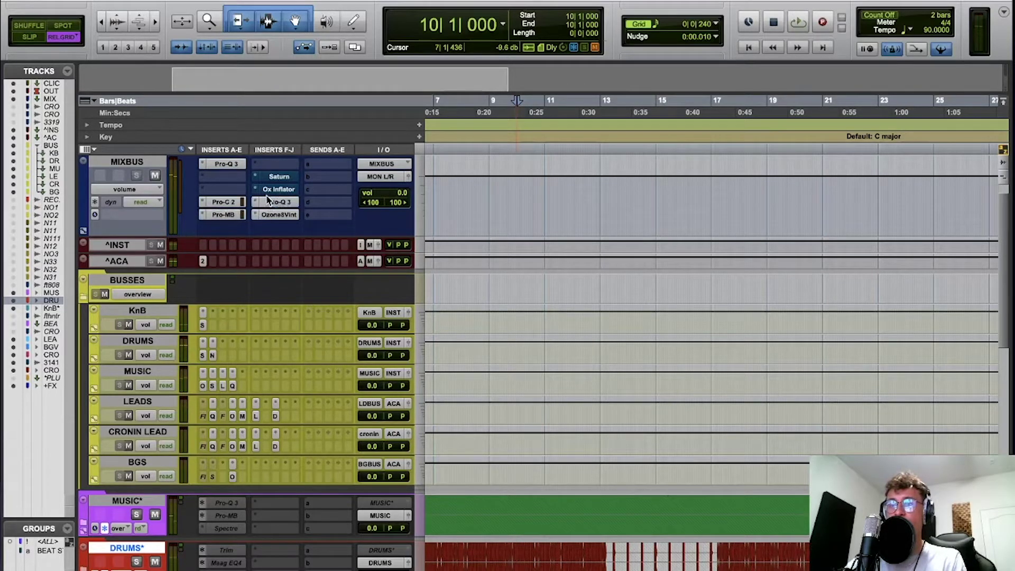
left_click(276, 177, "super")
key("space")
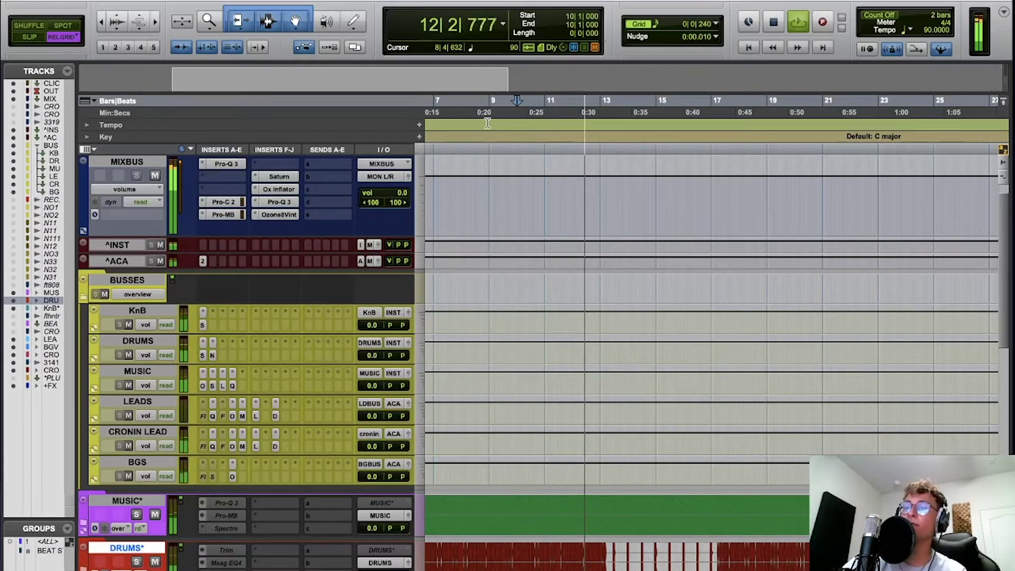
key("space")
Open the Ozone 8 Vintage Limiter, examine its gain reduction and output levels during playback, and close it
left_click(278, 215)
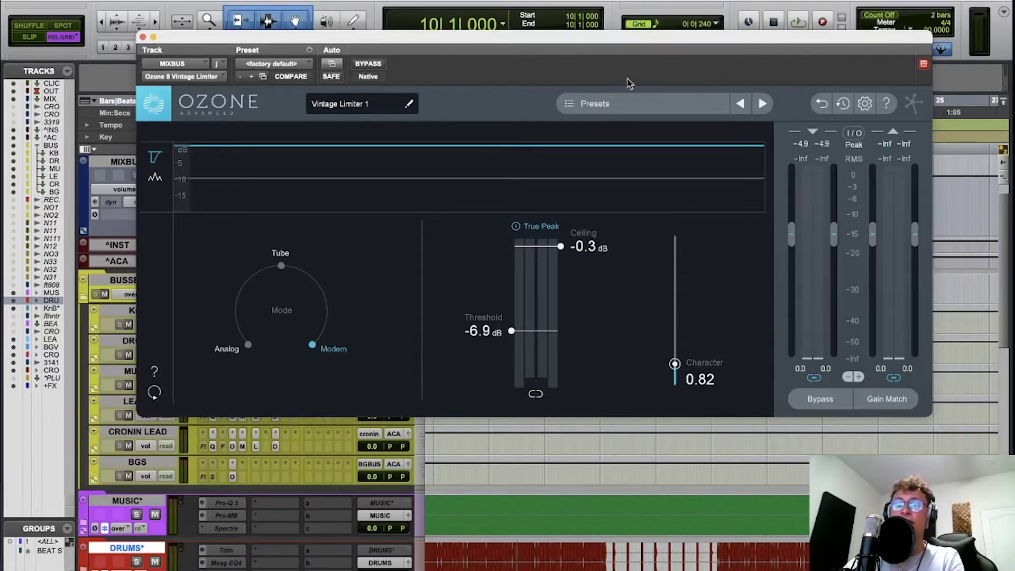
left_click_drag(480, 42, 501, 29)
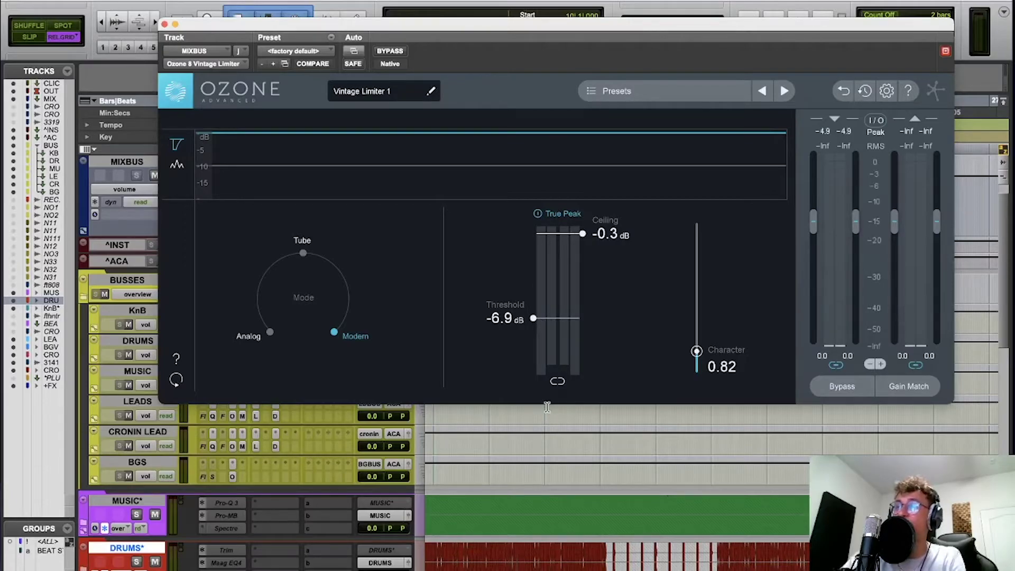
key("space")
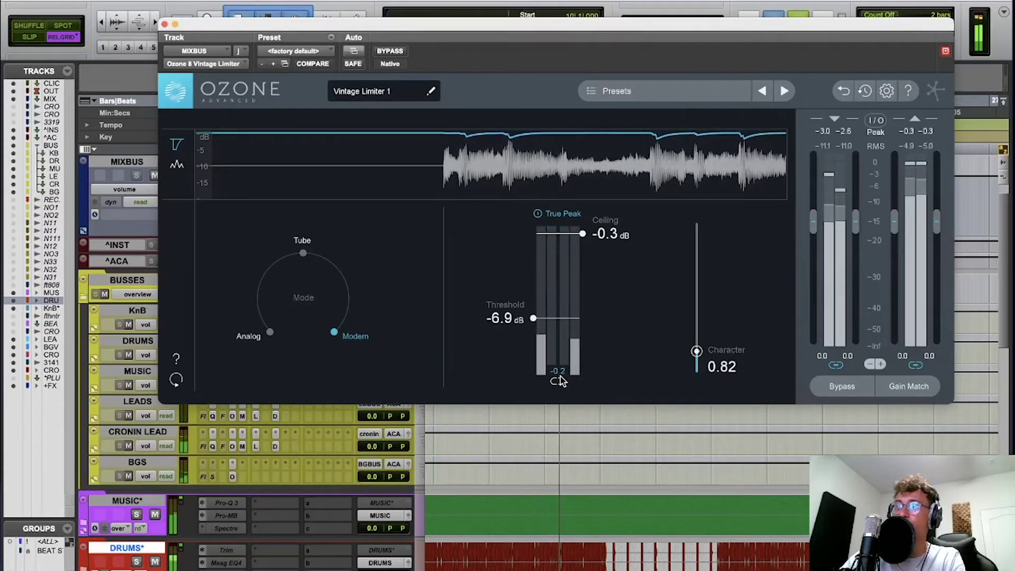
key("space")
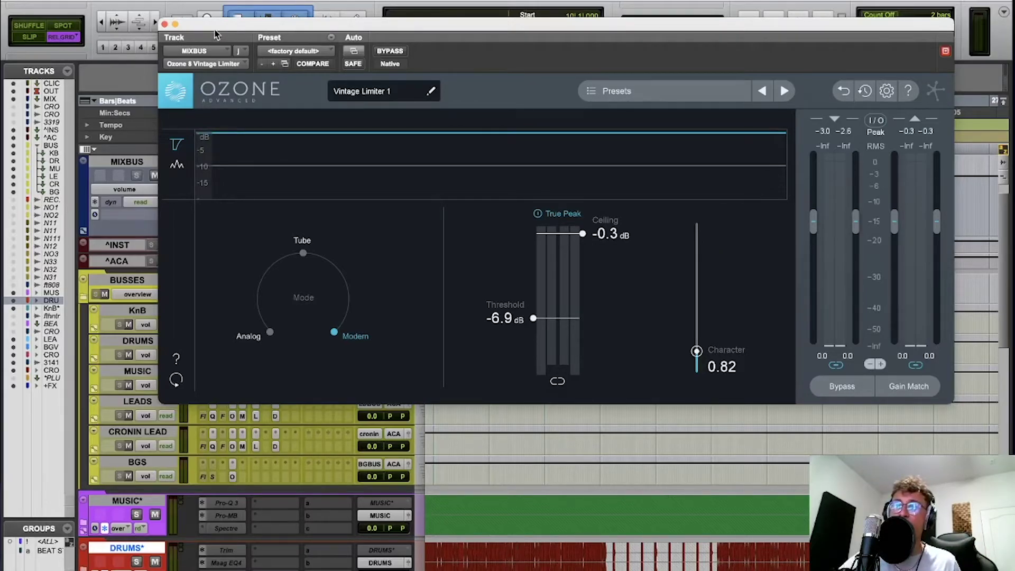
left_click(163, 24)
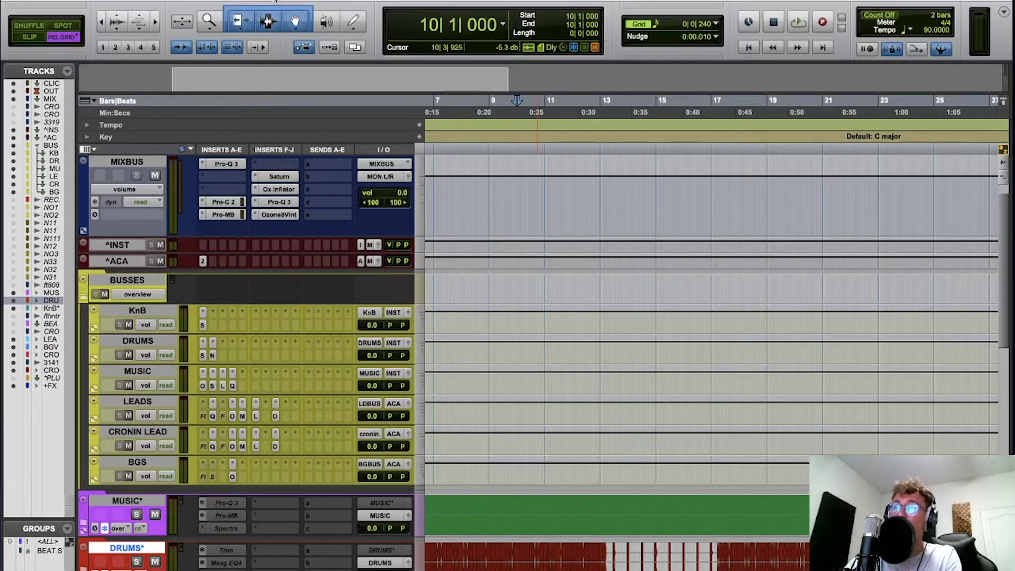
scroll(505, 307, "up", 1)
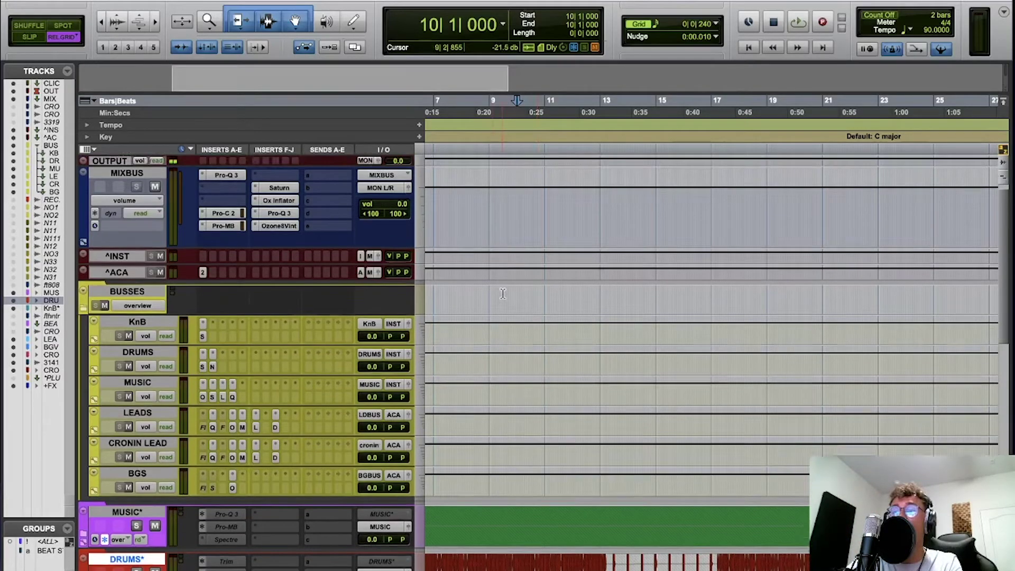
scroll(505, 307, "down", 4)
scroll(477, 485, "down", 4)
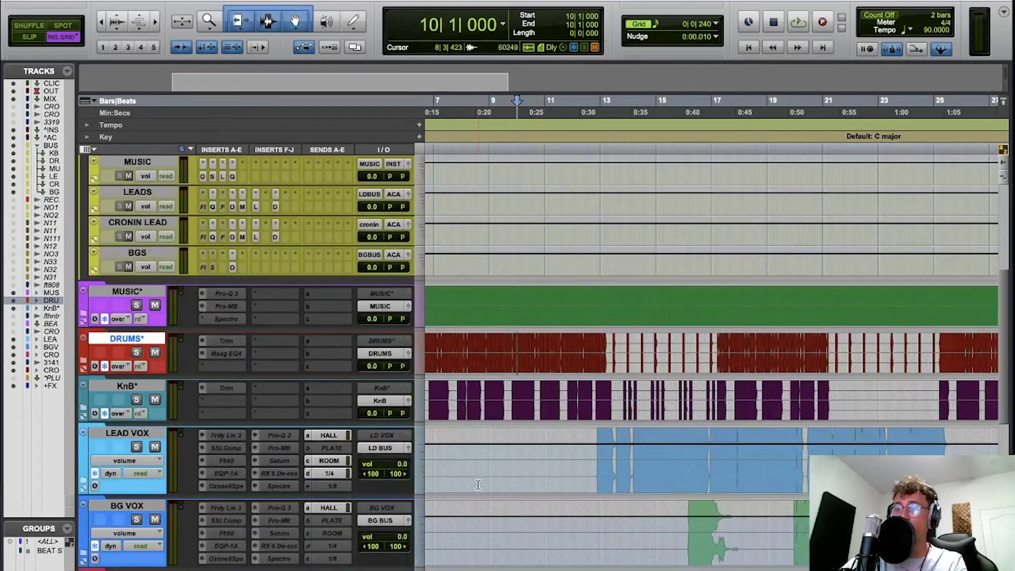